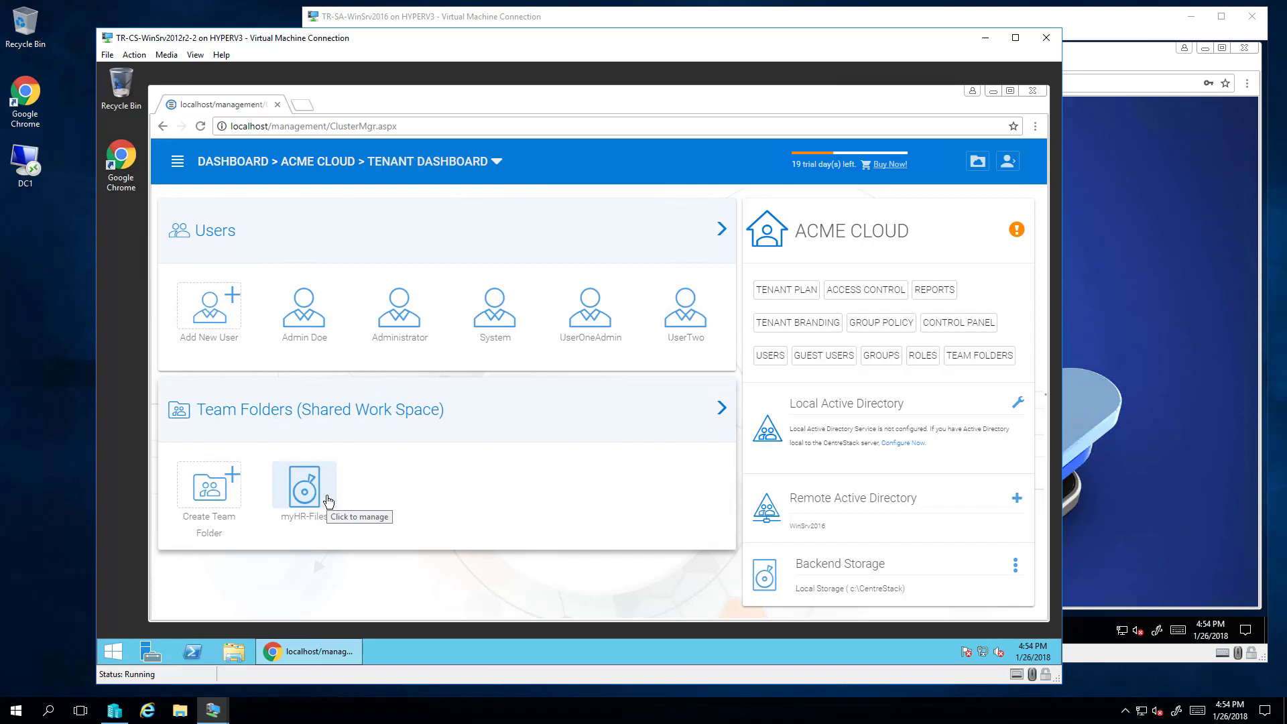
Step: Switch to the TR-SA-WinSrv2016 virtual machine and sign in to the CentreStack portal with the prefilled admin account
{"action": "left_click", "coordinate": [1109, 58]}
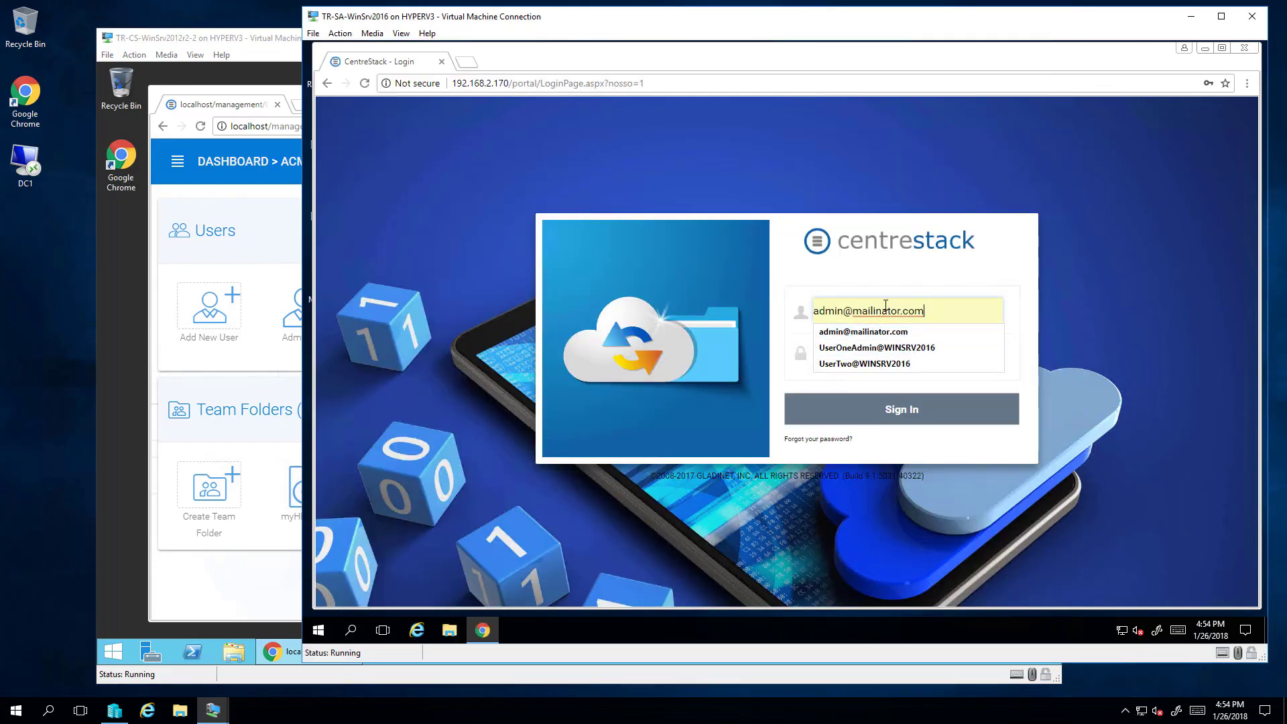
{"action": "left_click", "coordinate": [905, 417]}
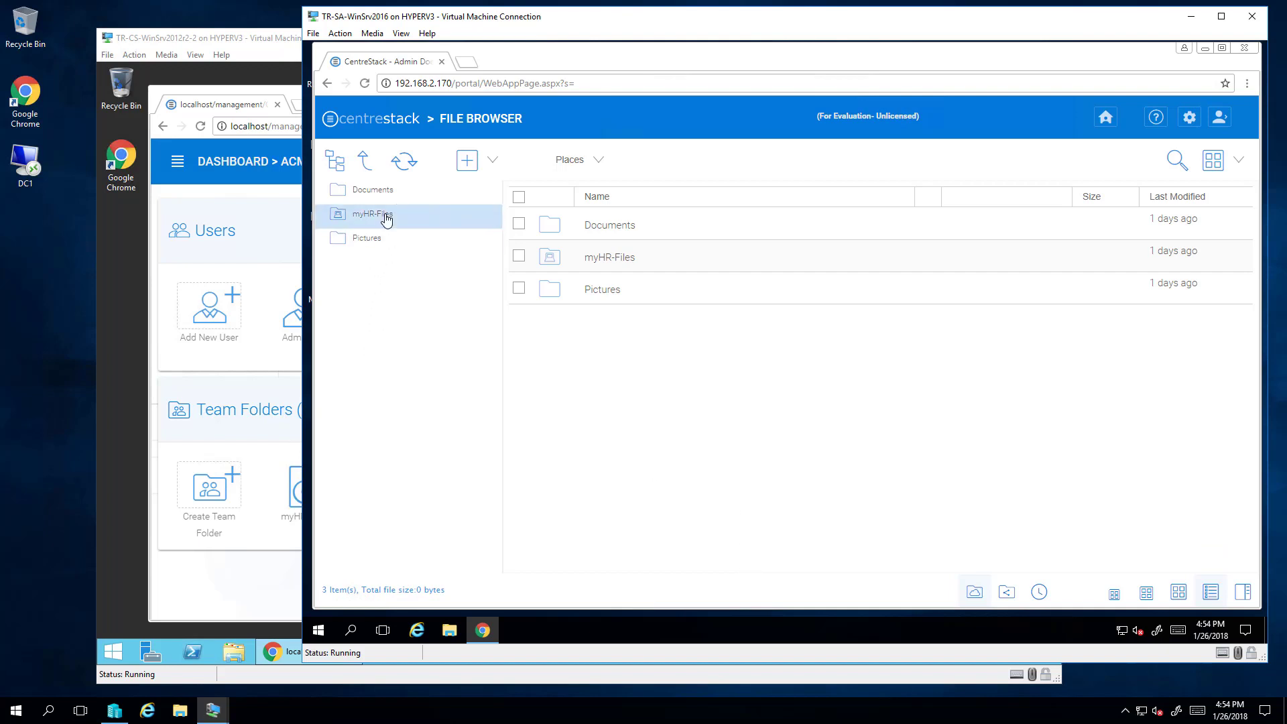
Step: Examine the collaborators and folder permissions of the myHR-Files team folder, including its permission editor
{"action": "right_click", "coordinate": [614, 263]}
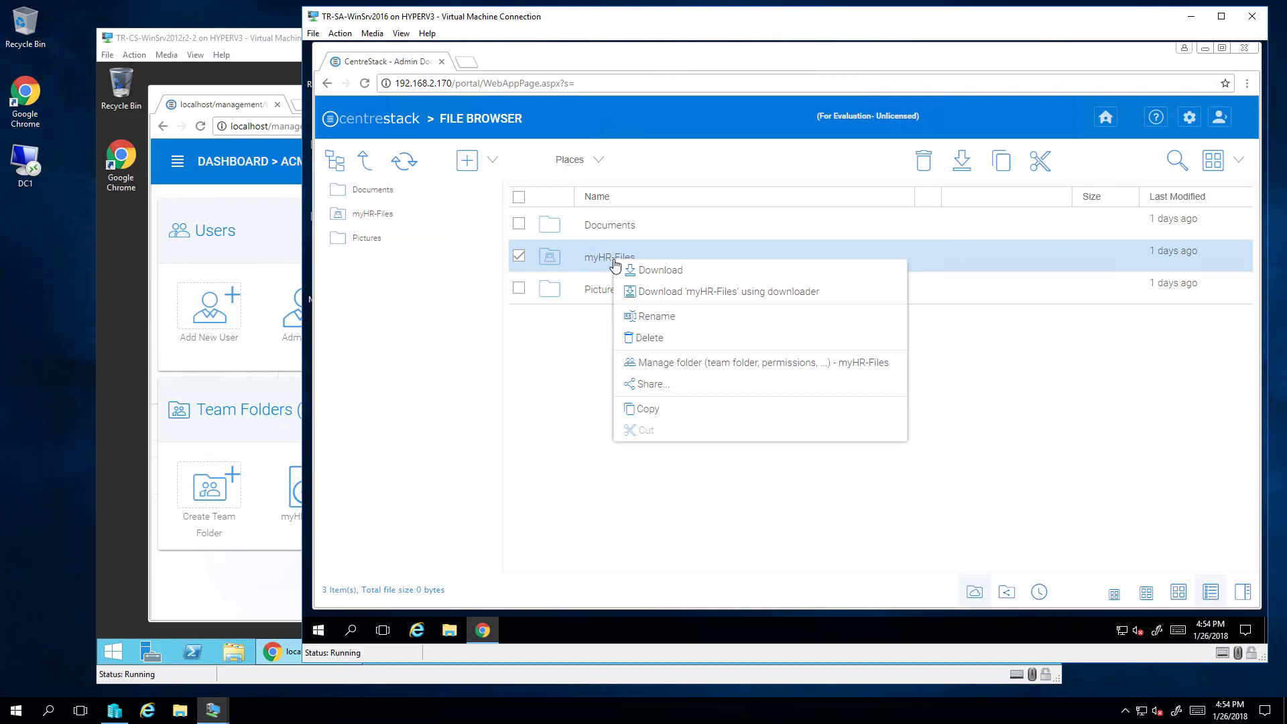
{"action": "left_click", "coordinate": [662, 367]}
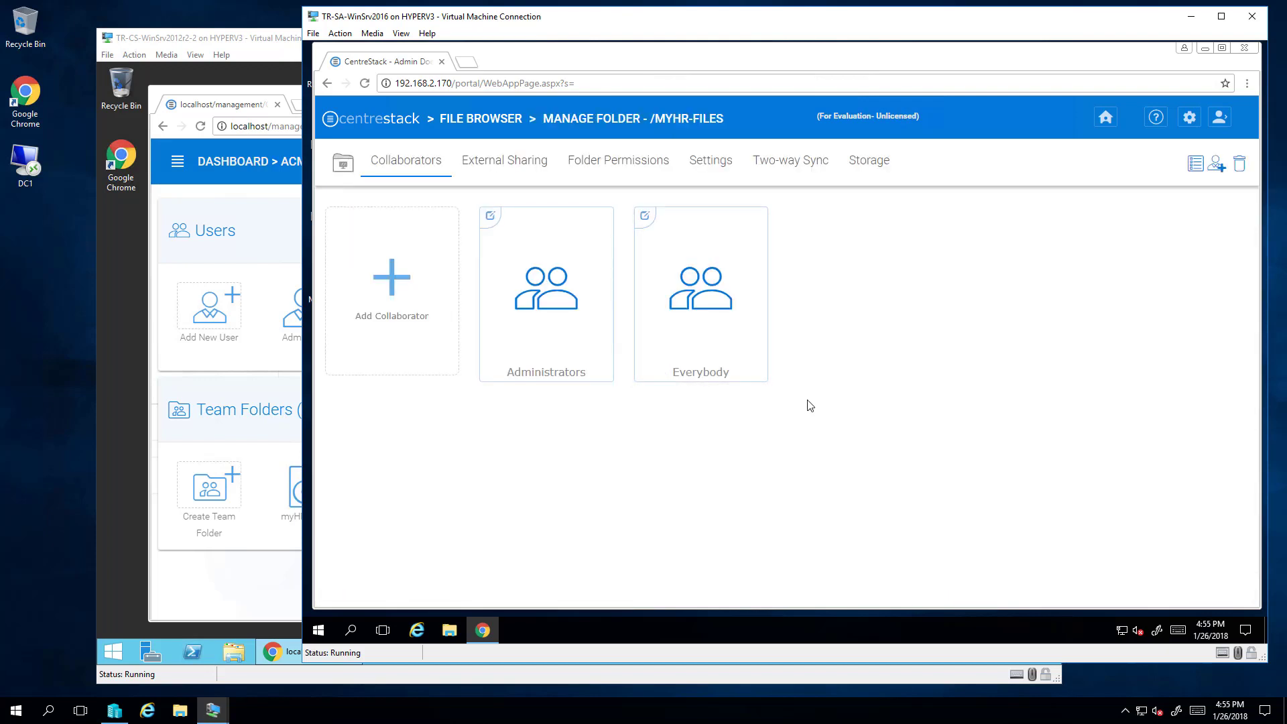
{"action": "left_click", "coordinate": [641, 167]}
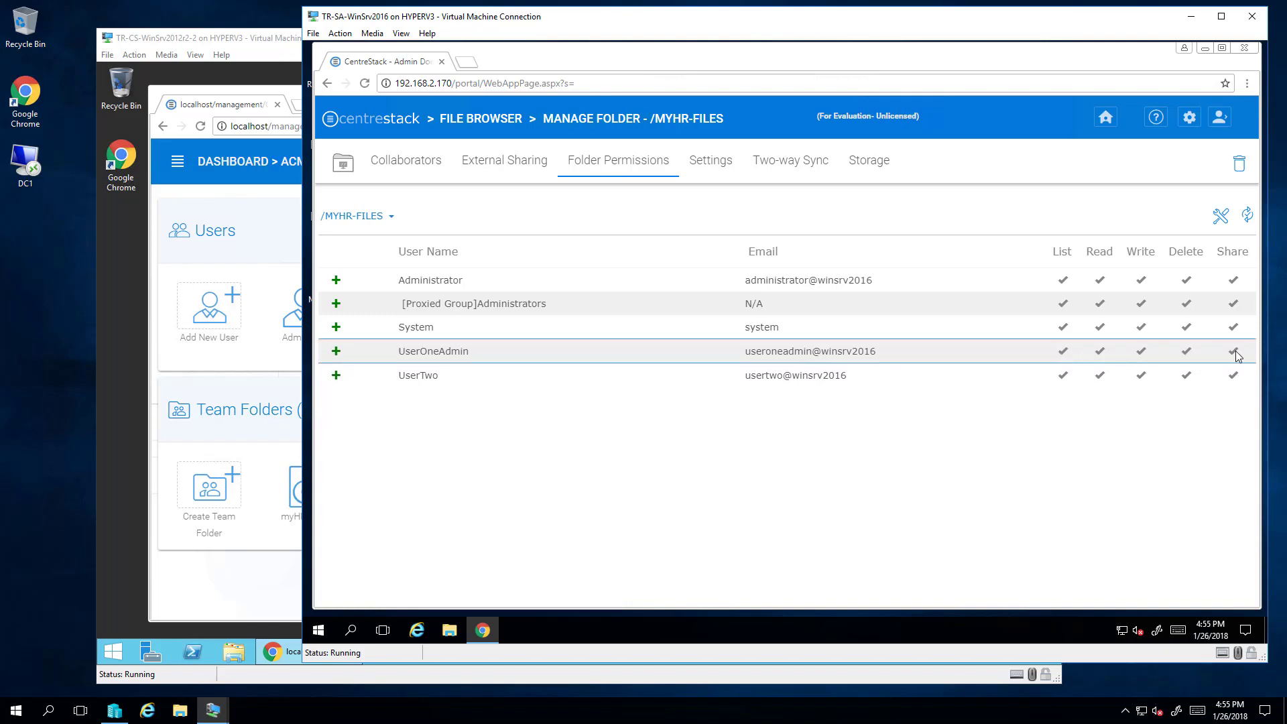
{"action": "left_click", "coordinate": [1221, 218]}
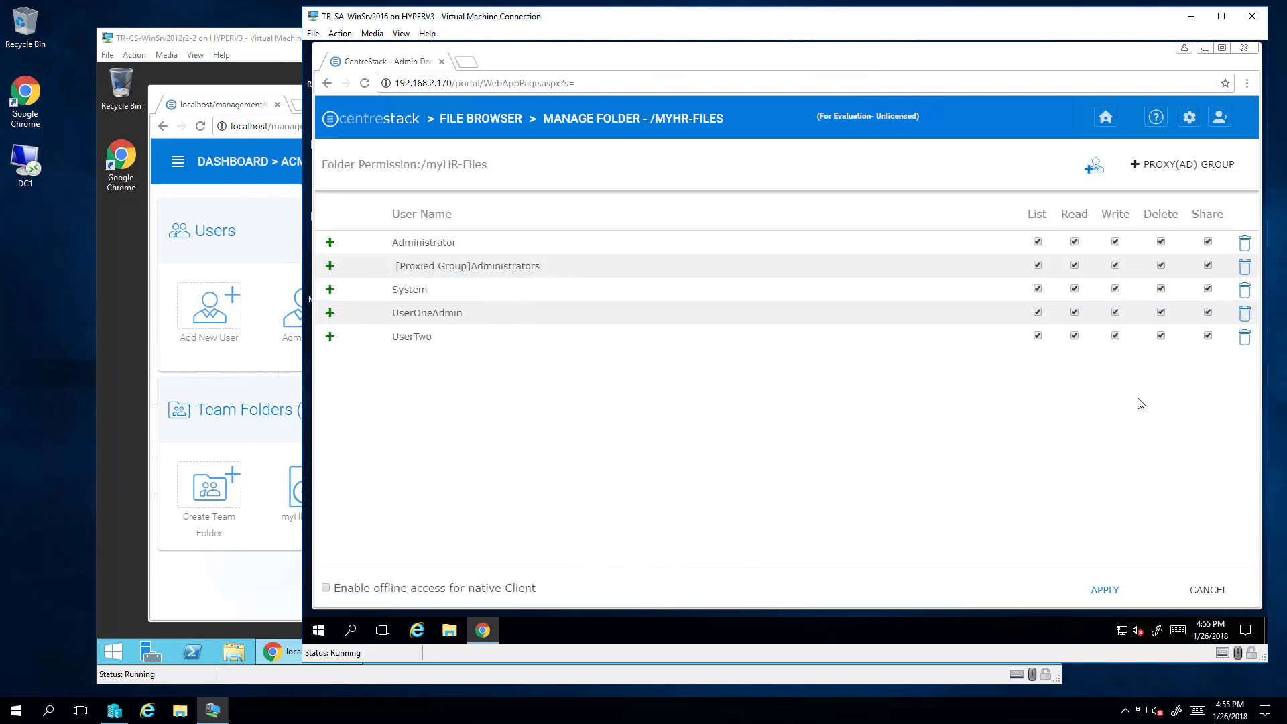
Step: Open the folder permissions of the User One Files subfolder inside myHR-Files for editing
{"action": "left_click", "coordinate": [496, 128]}
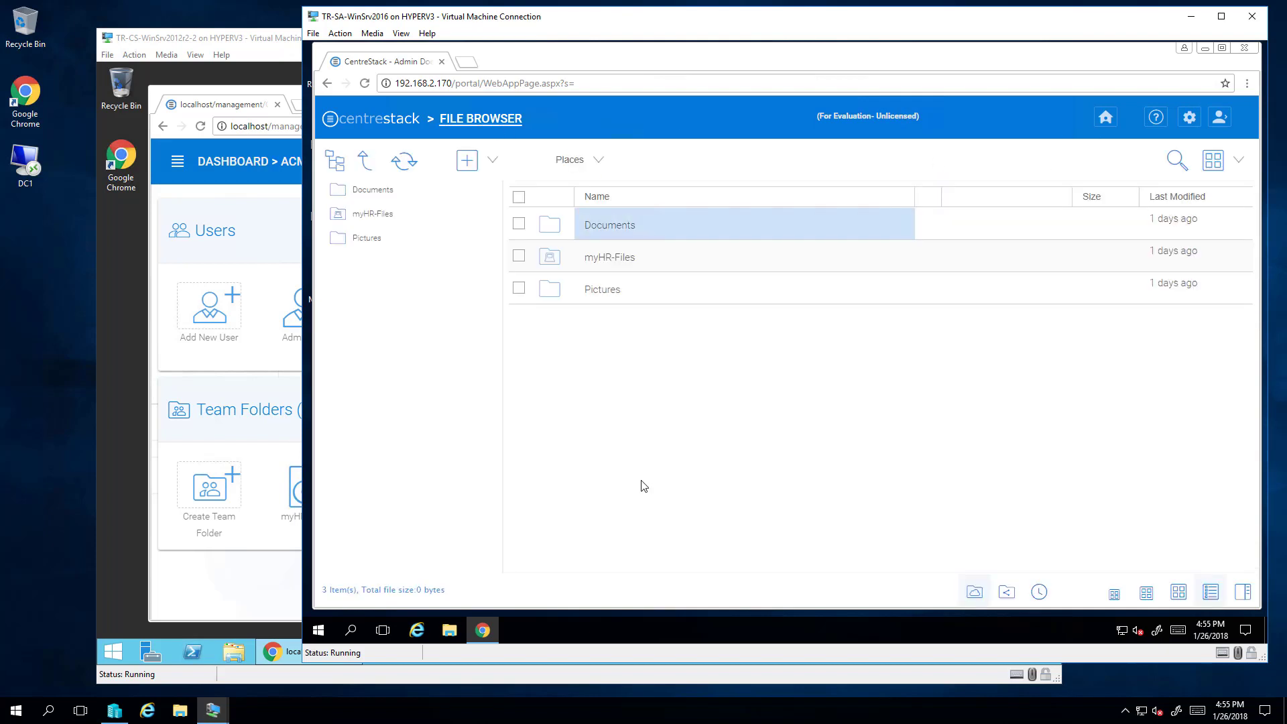
{"action": "left_click", "coordinate": [615, 266]}
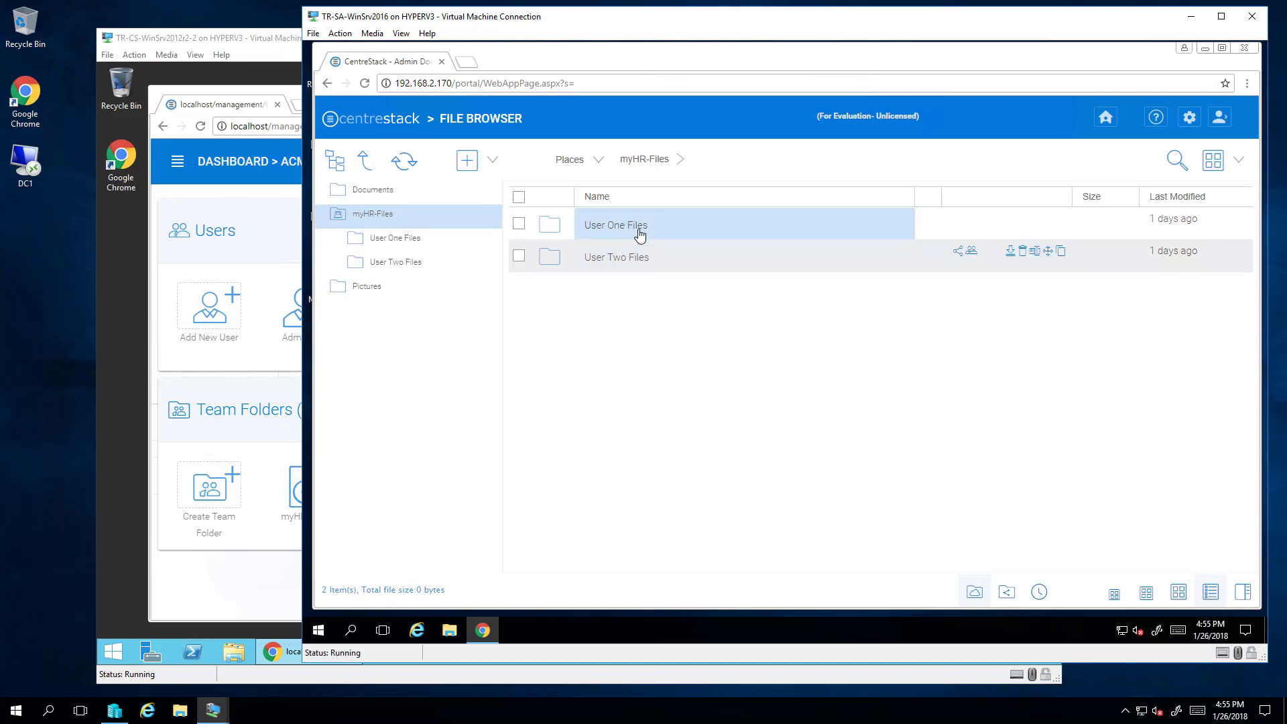
{"action": "right_click", "coordinate": [614, 228]}
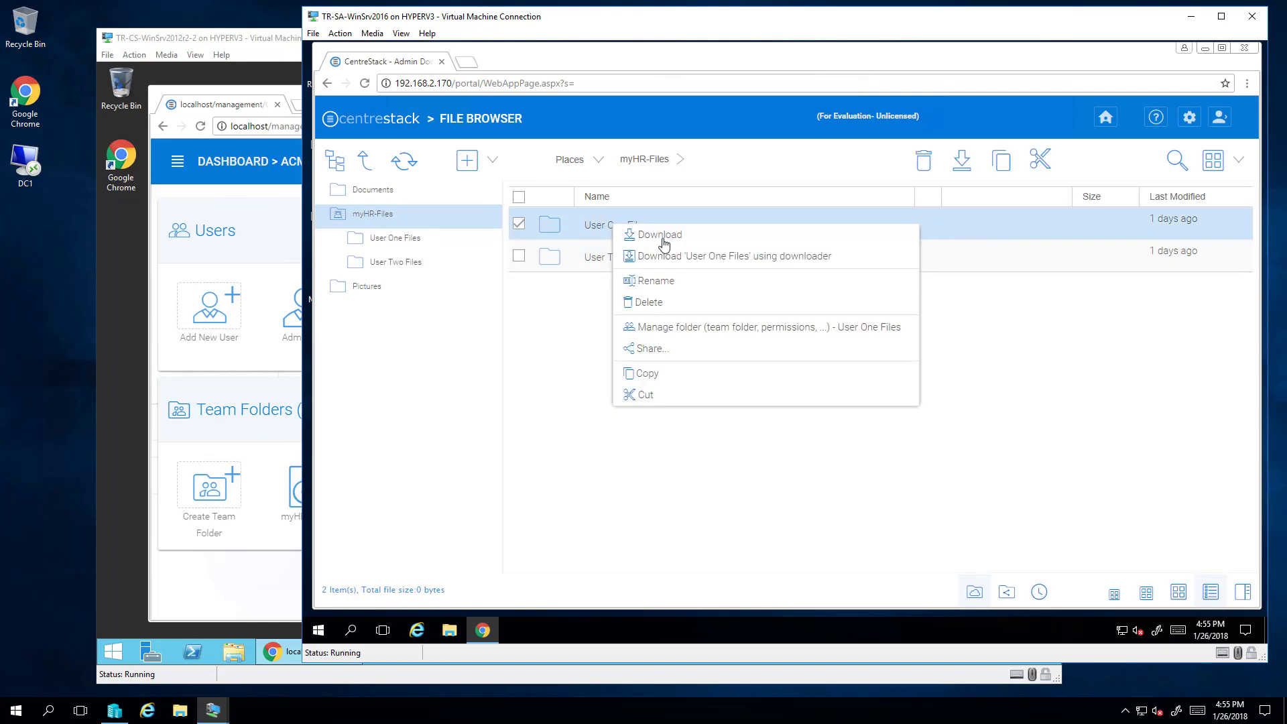
{"action": "left_click", "coordinate": [662, 335]}
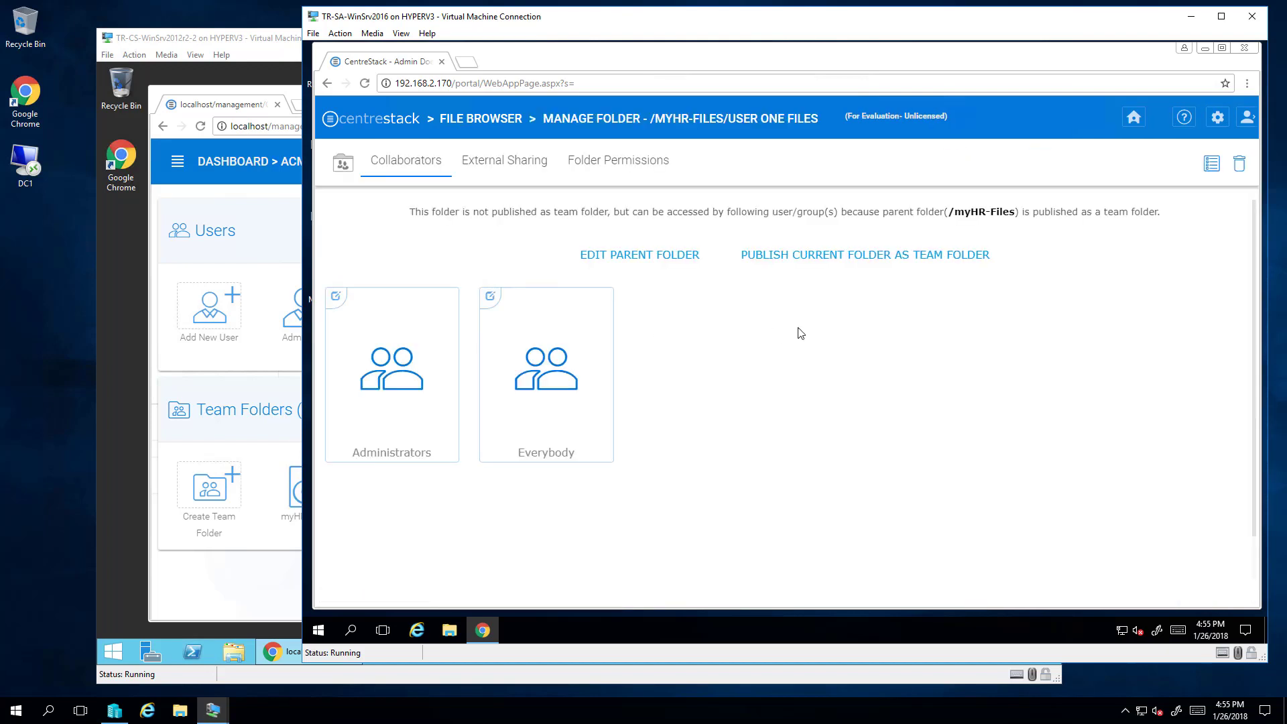
{"action": "left_click", "coordinate": [641, 174]}
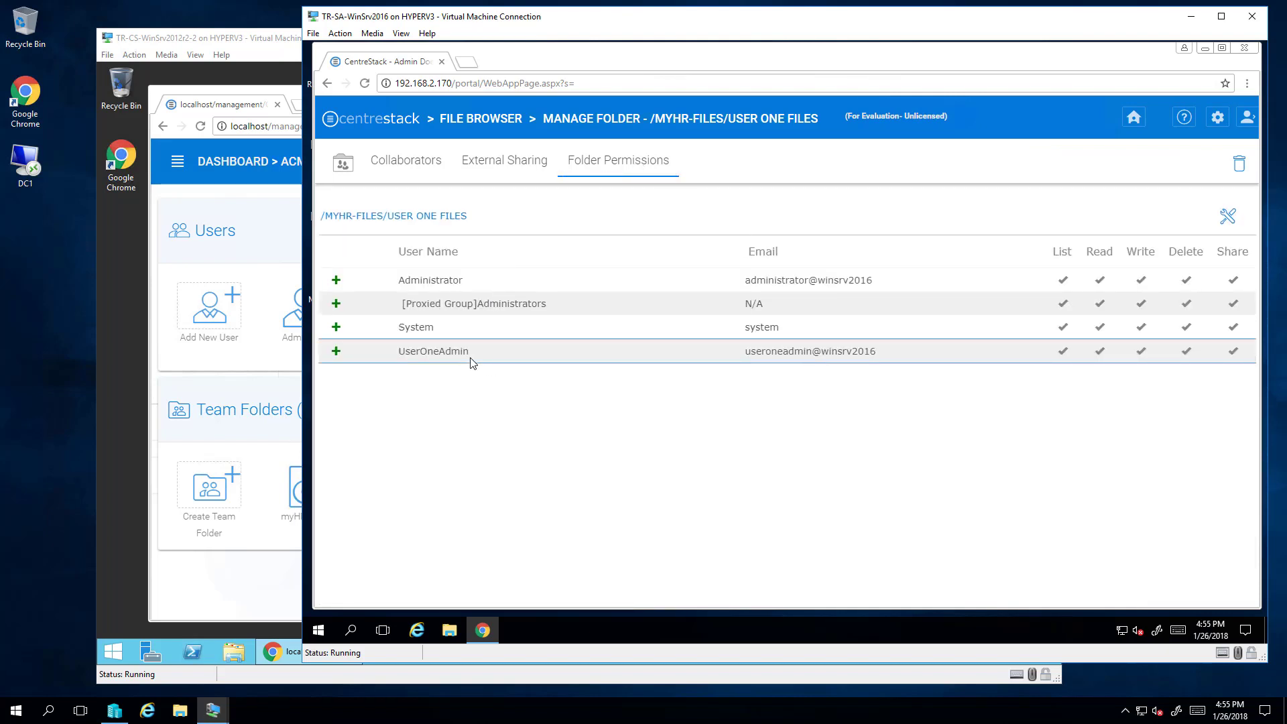
{"action": "left_click", "coordinate": [1227, 216]}
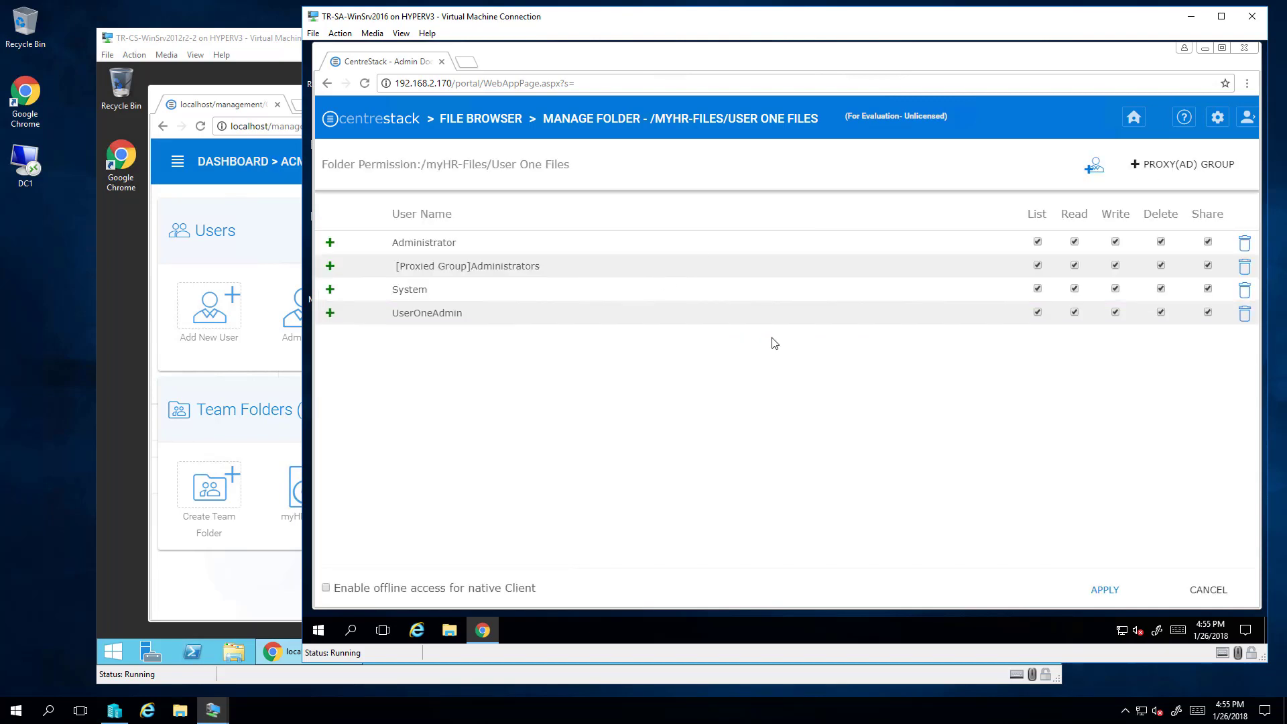
Step: Add existing user UserTwo to the User One Files permissions with only List and Read allowed, and apply the change
{"action": "left_click", "coordinate": [1095, 168]}
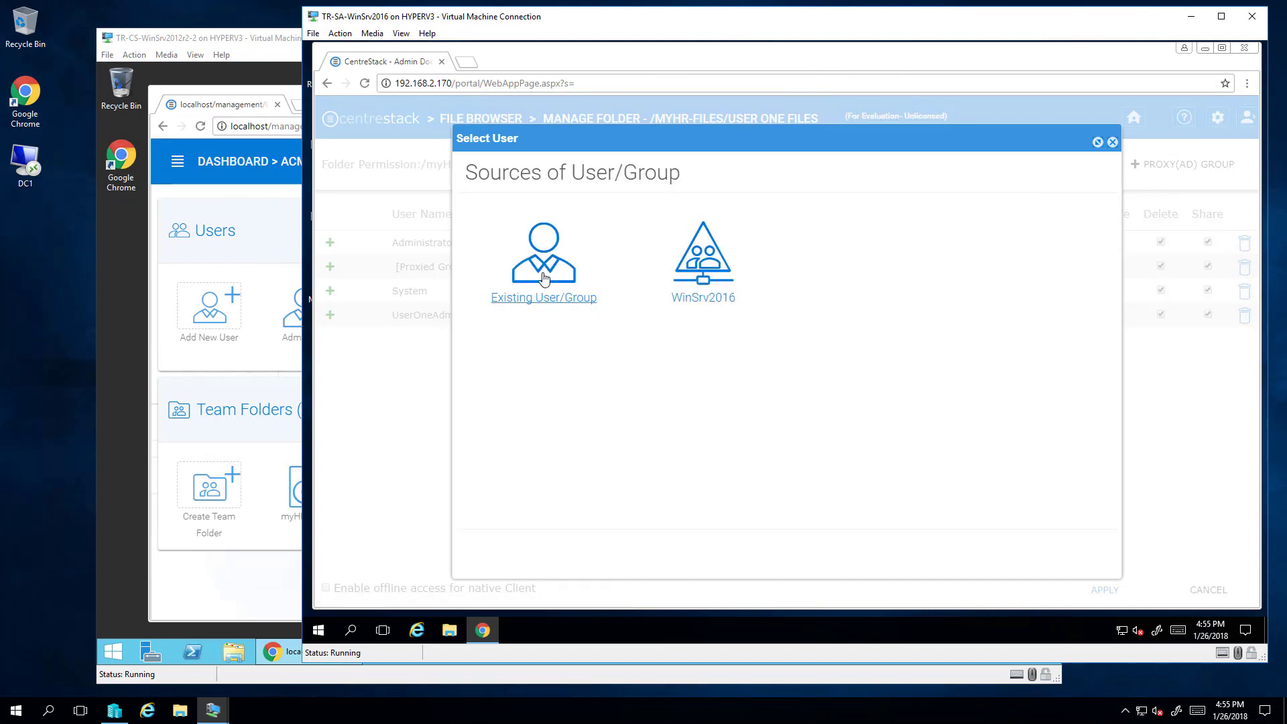
{"action": "left_click", "coordinate": [543, 278]}
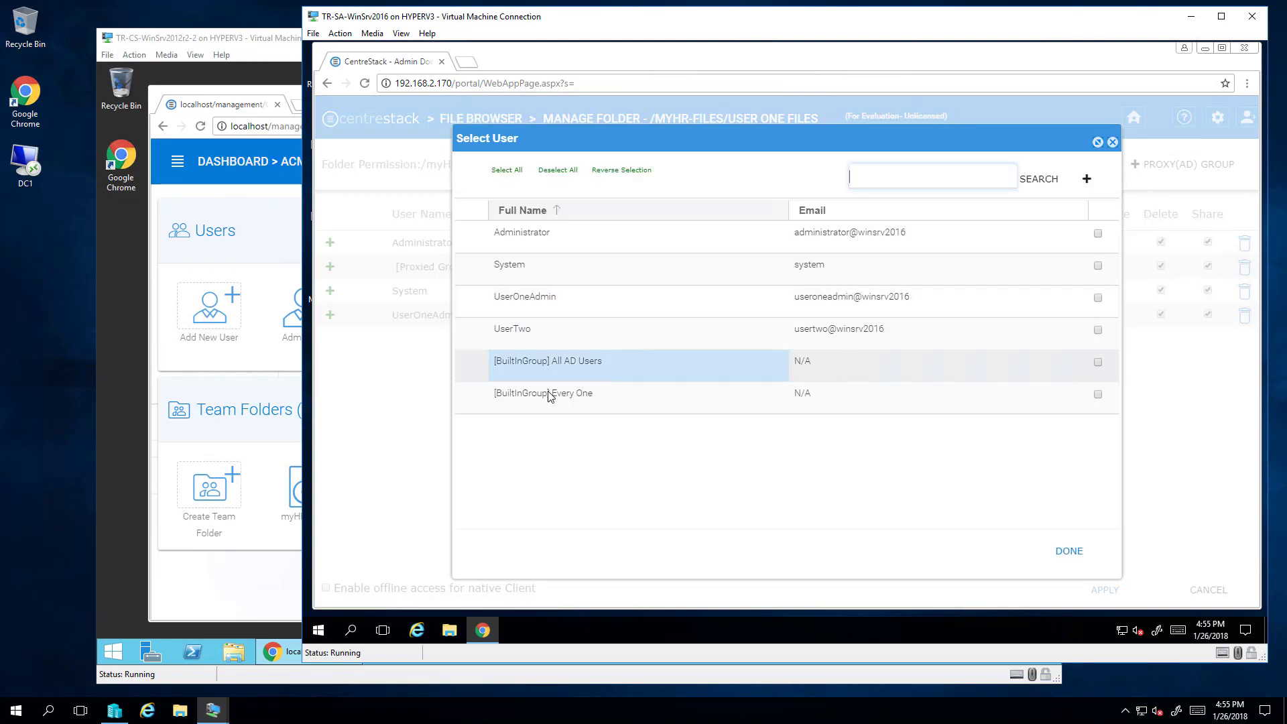
{"action": "left_click", "coordinate": [1098, 332]}
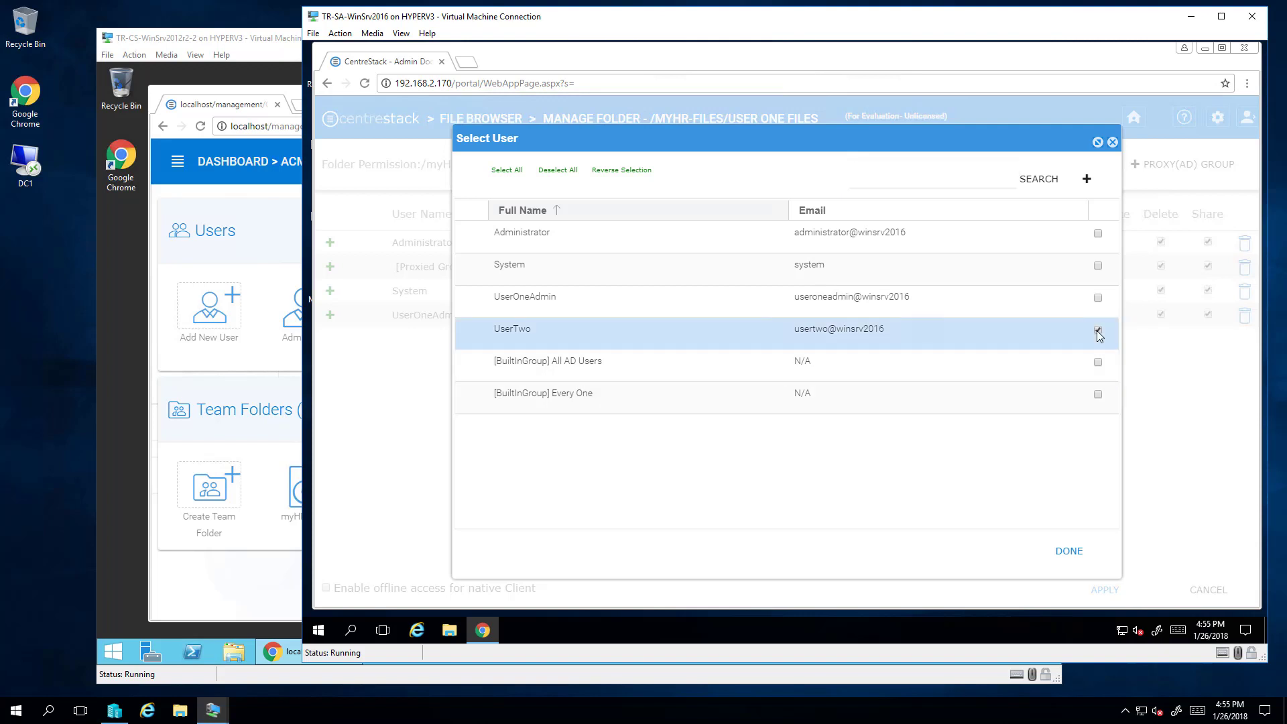
{"action": "left_click", "coordinate": [1066, 557]}
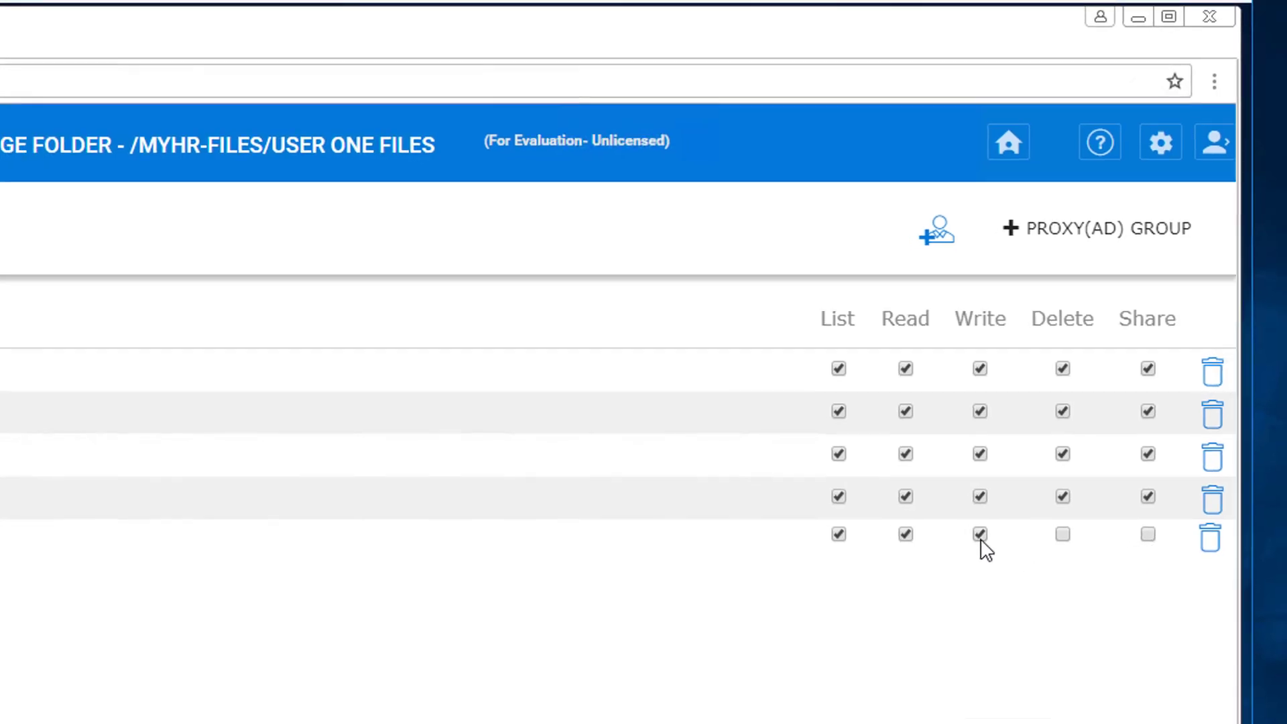
{"action": "left_click", "coordinate": [973, 548]}
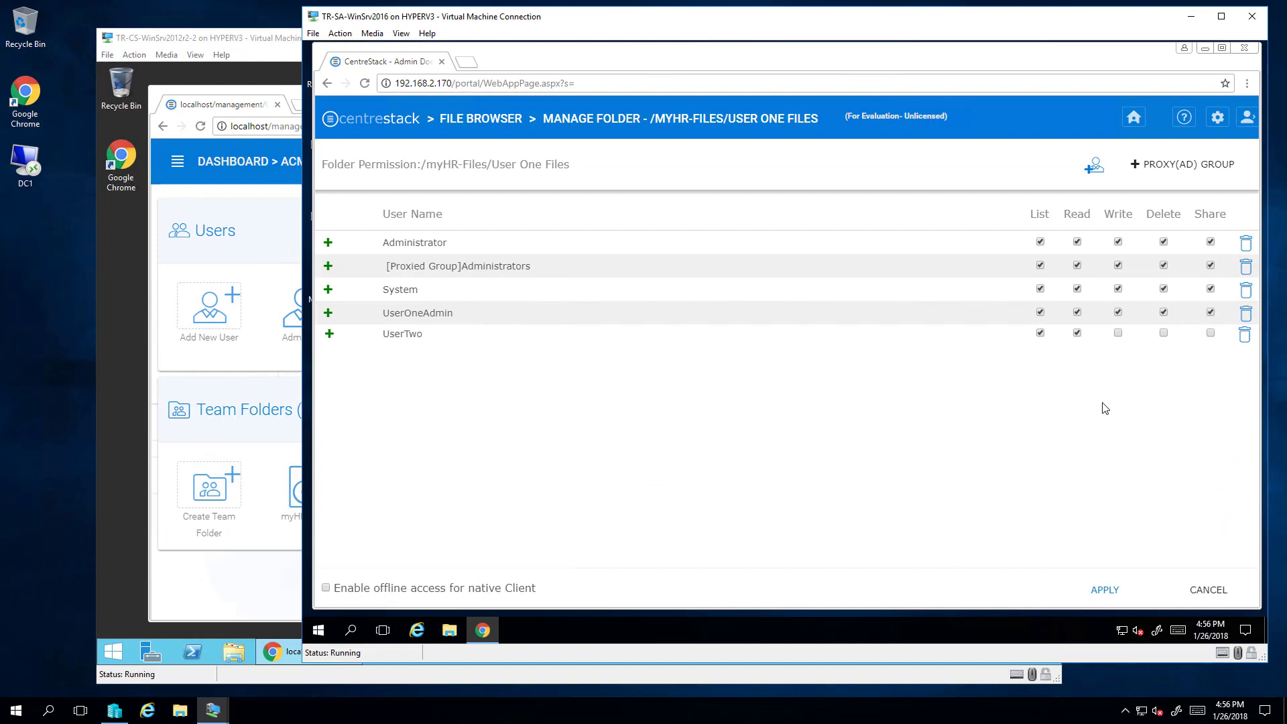
{"action": "left_click", "coordinate": [1111, 593]}
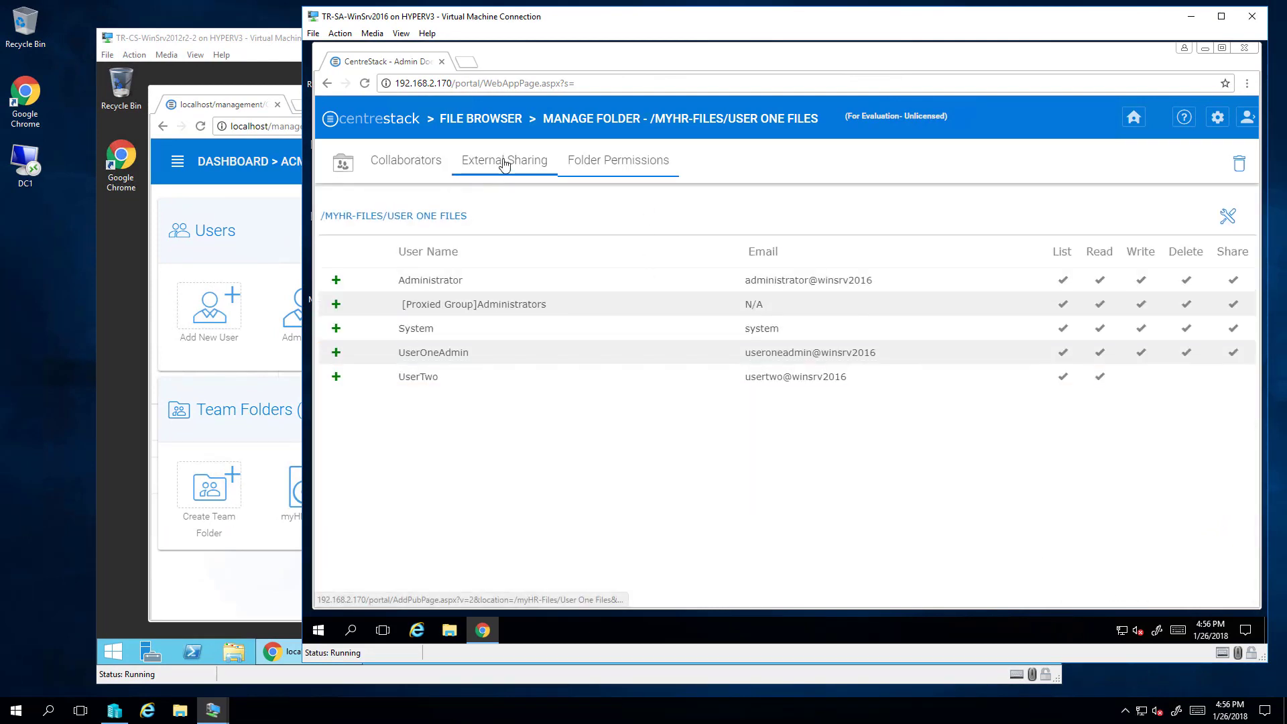
Step: Log out of the admin account and sign in to the portal with the saved UserTwo account
{"action": "left_click", "coordinate": [1238, 121]}
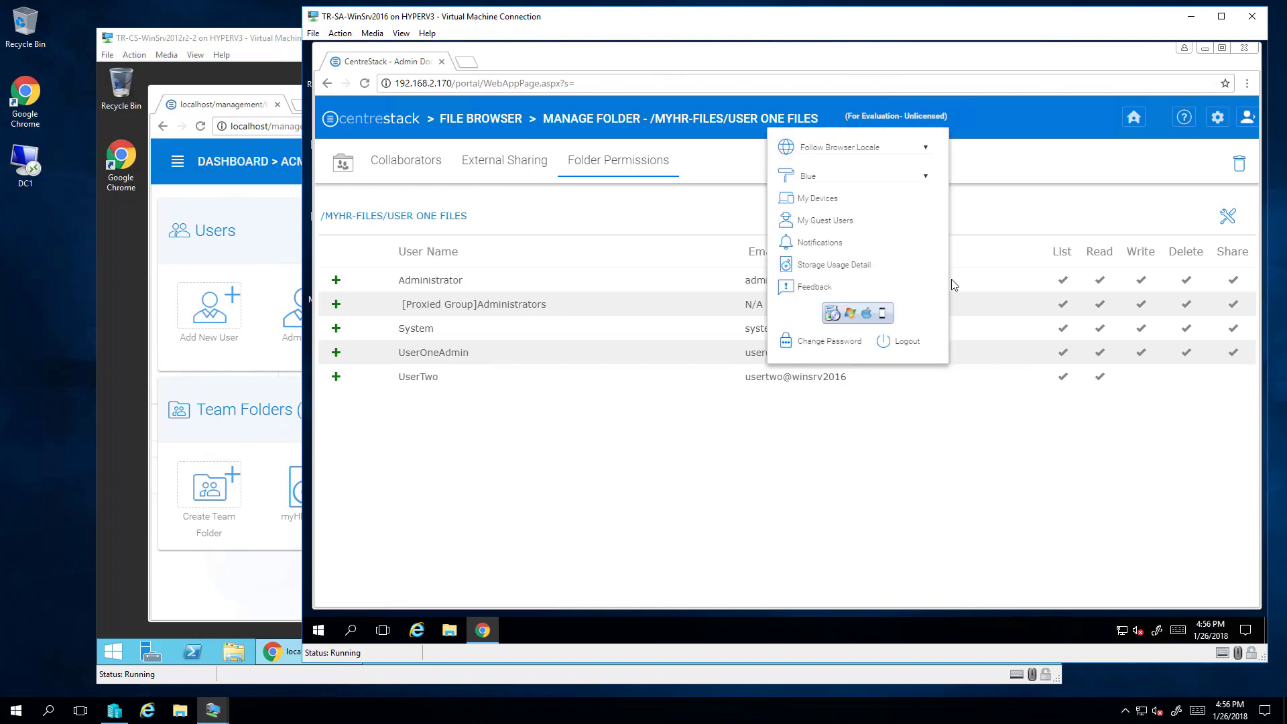
{"action": "left_click", "coordinate": [892, 344]}
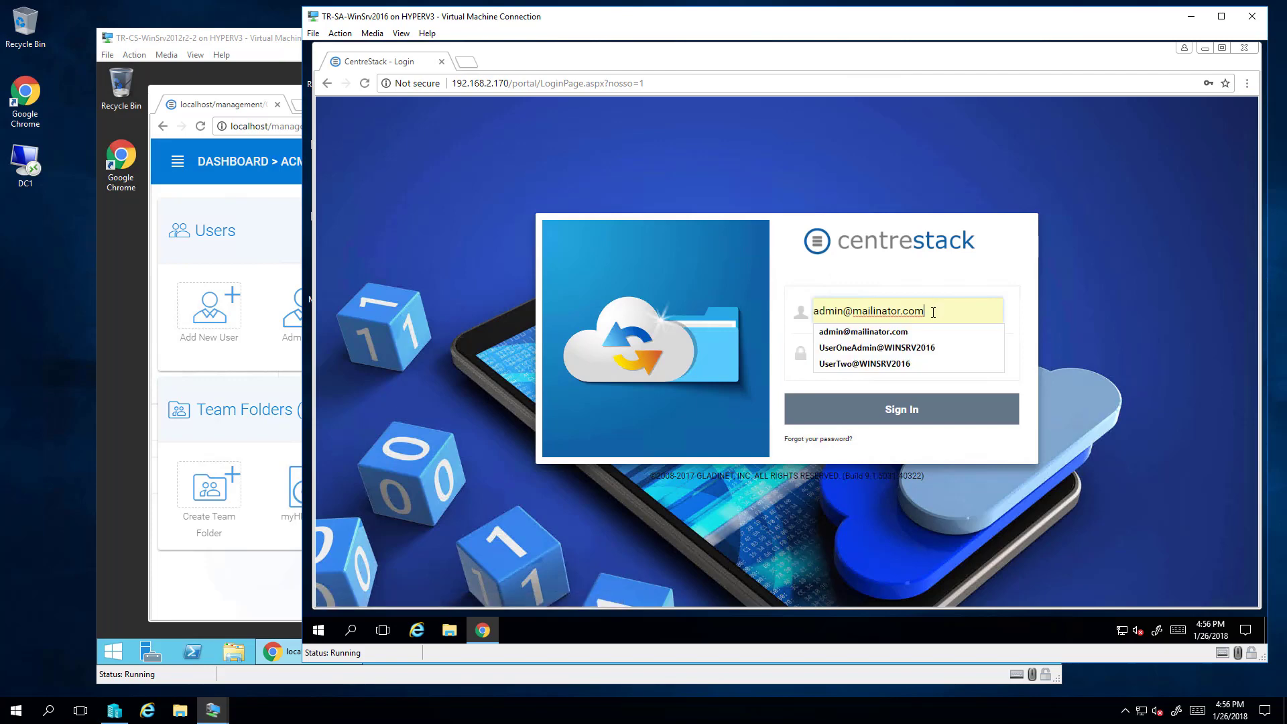
{"action": "left_click", "coordinate": [907, 364]}
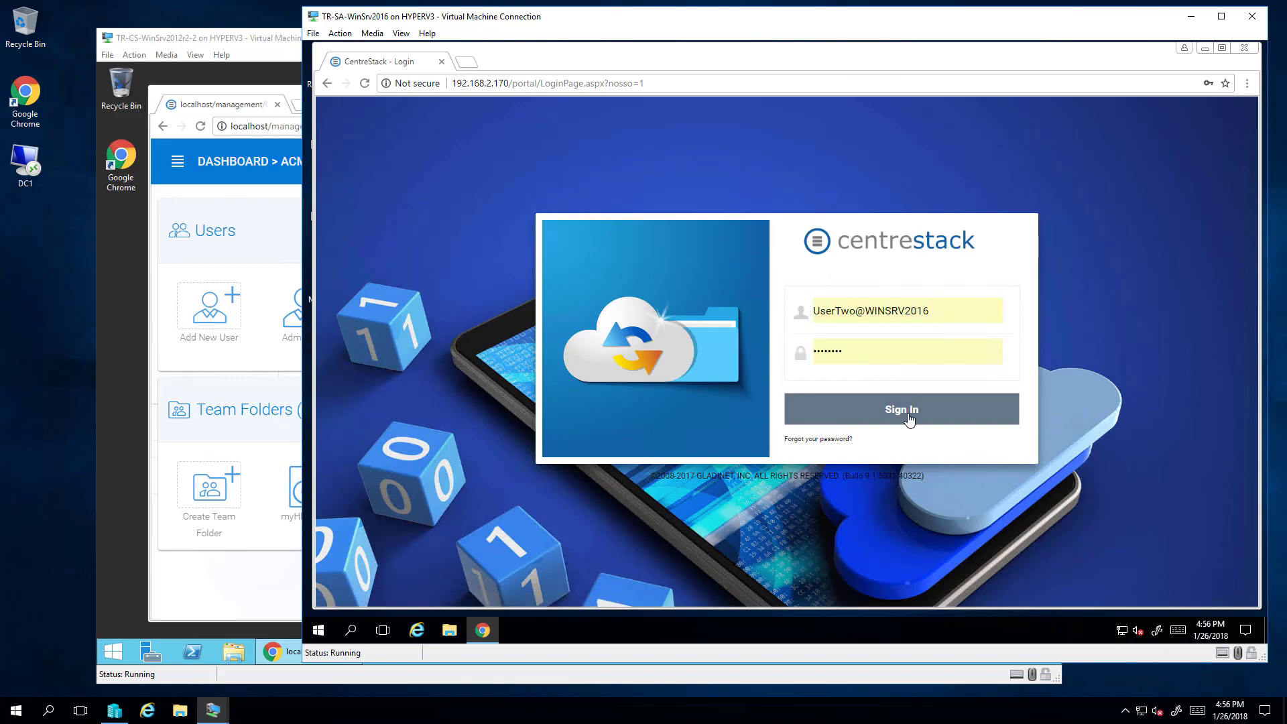
{"action": "left_click", "coordinate": [906, 413]}
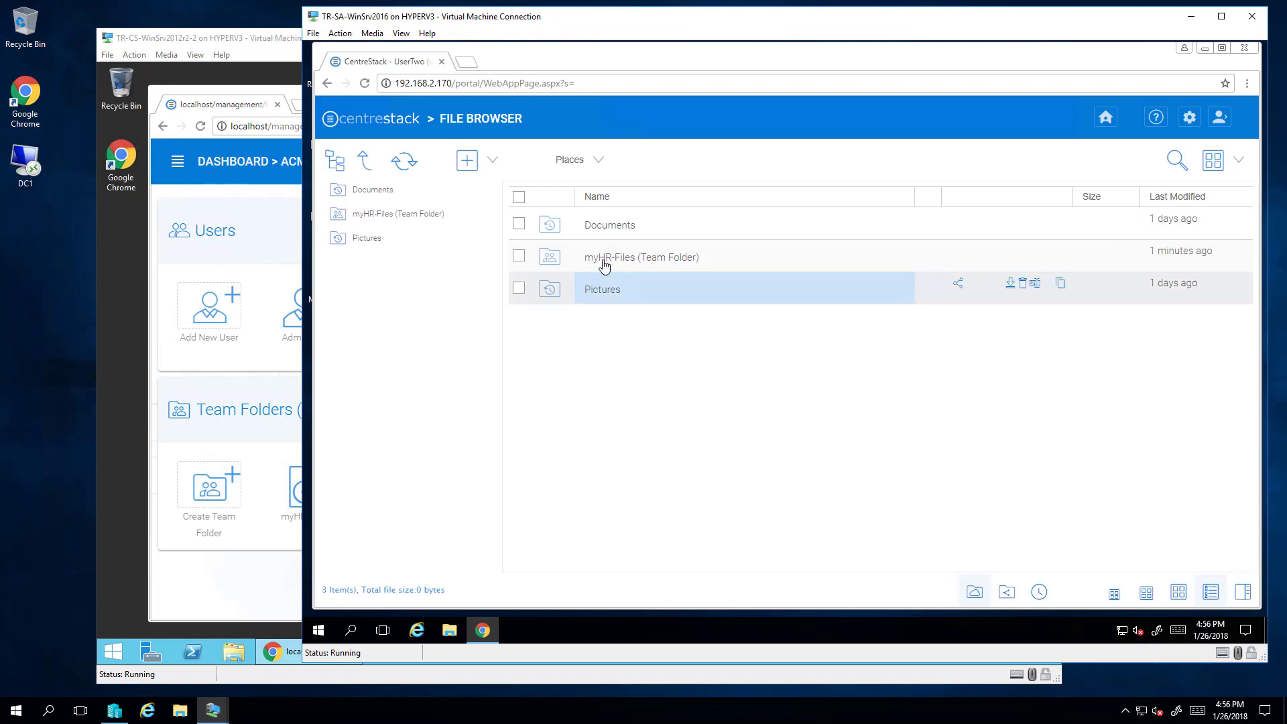
Step: Open User One - Personnel-File-Checklist.docx from the User One Files subfolder of myHR-Files in the word processor
{"action": "left_click", "coordinate": [602, 259]}
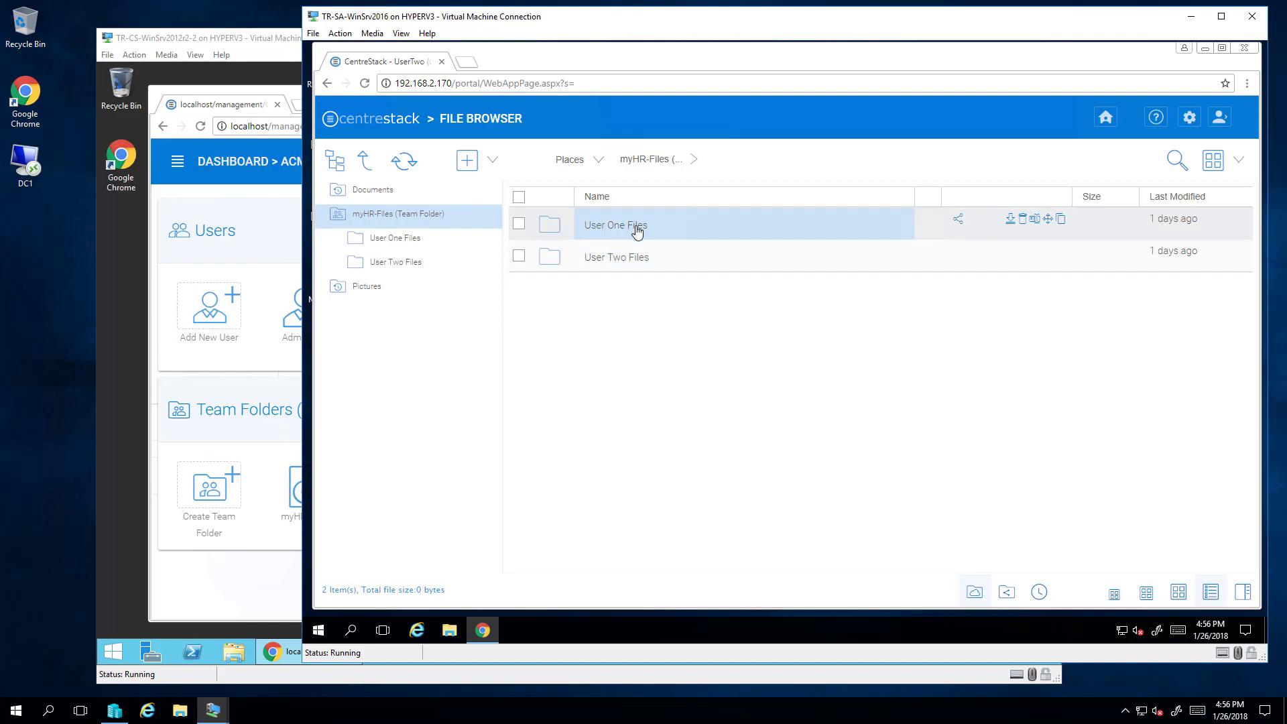
{"action": "left_click", "coordinate": [636, 231]}
{"action": "right_click", "coordinate": [622, 266]}
{"action": "left_click", "coordinate": [671, 303]}
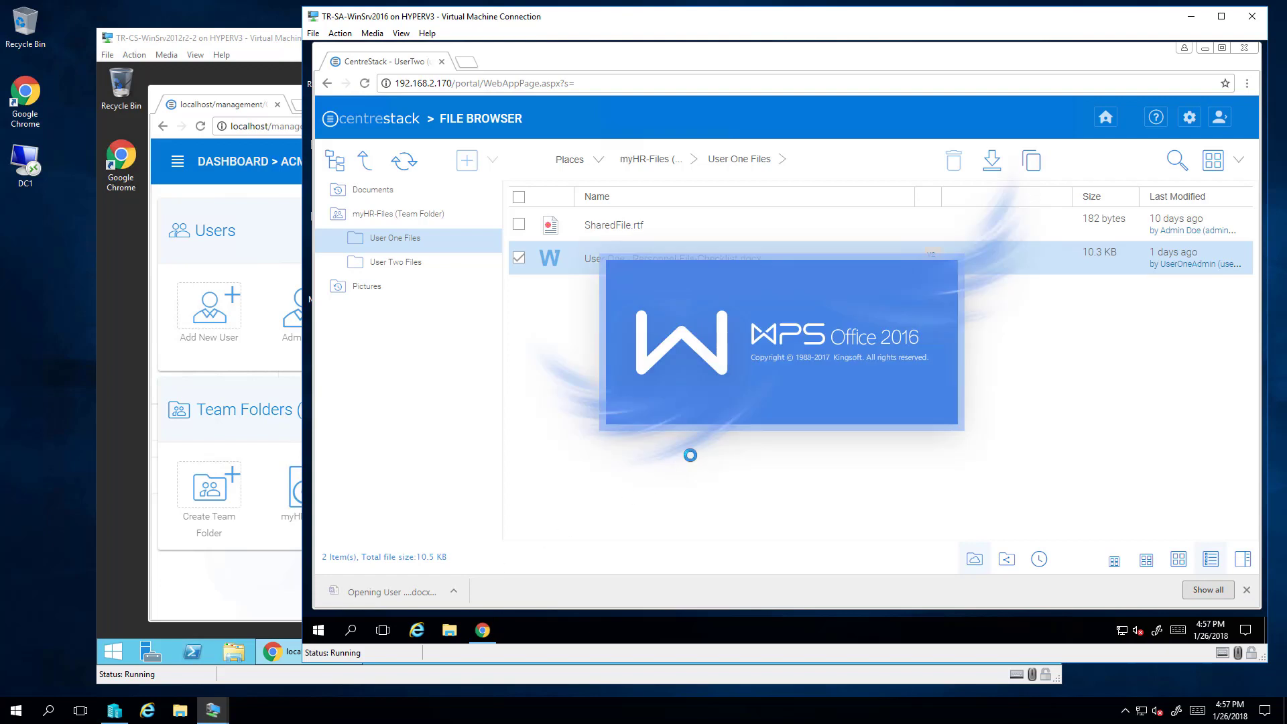
Step: Add the line "Edited by User Two" below "Edited by User One", then close the document and save the changes
{"action": "left_click", "coordinate": [563, 348]}
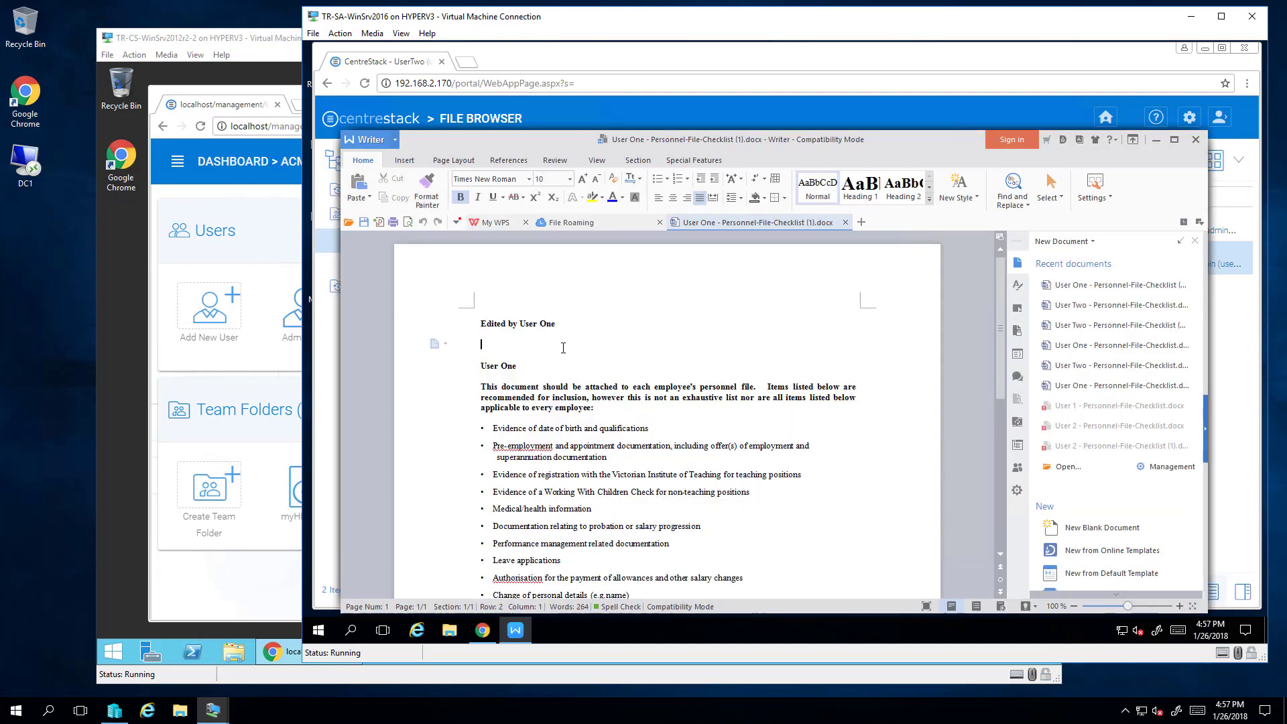
{"action": "type", "text": "E"}
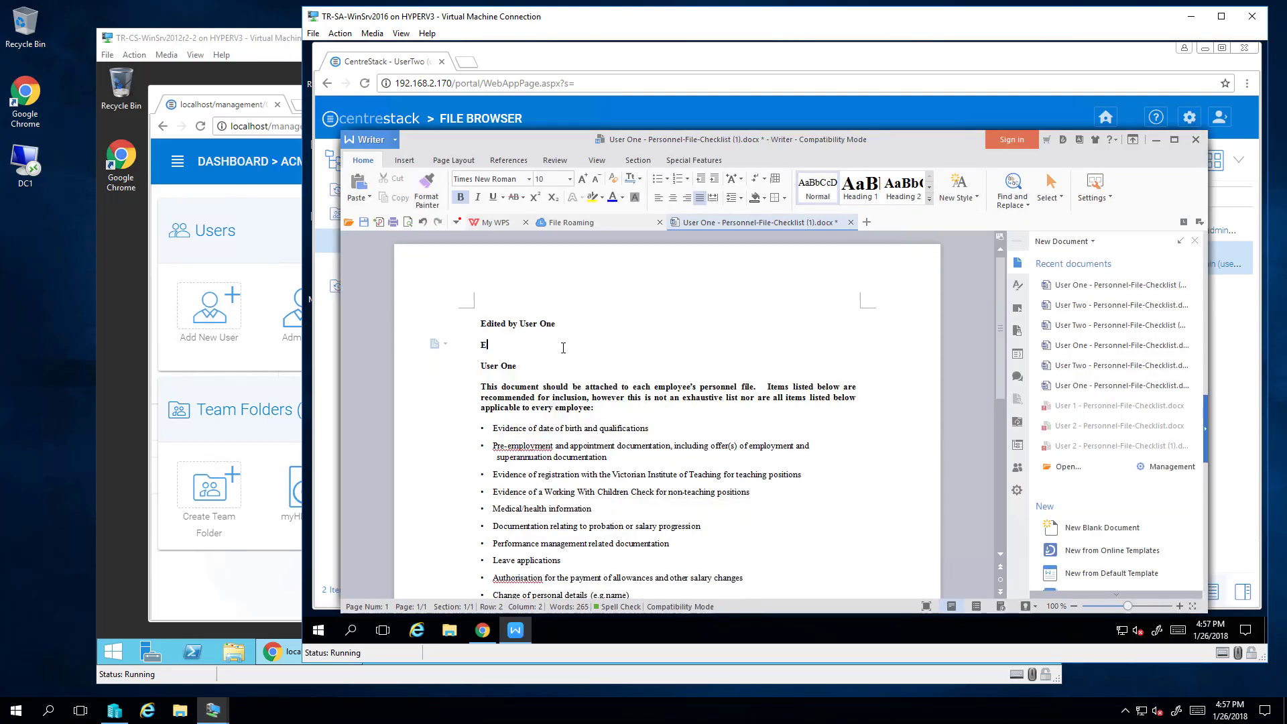
{"action": "type", "text": "dited by User Two"}
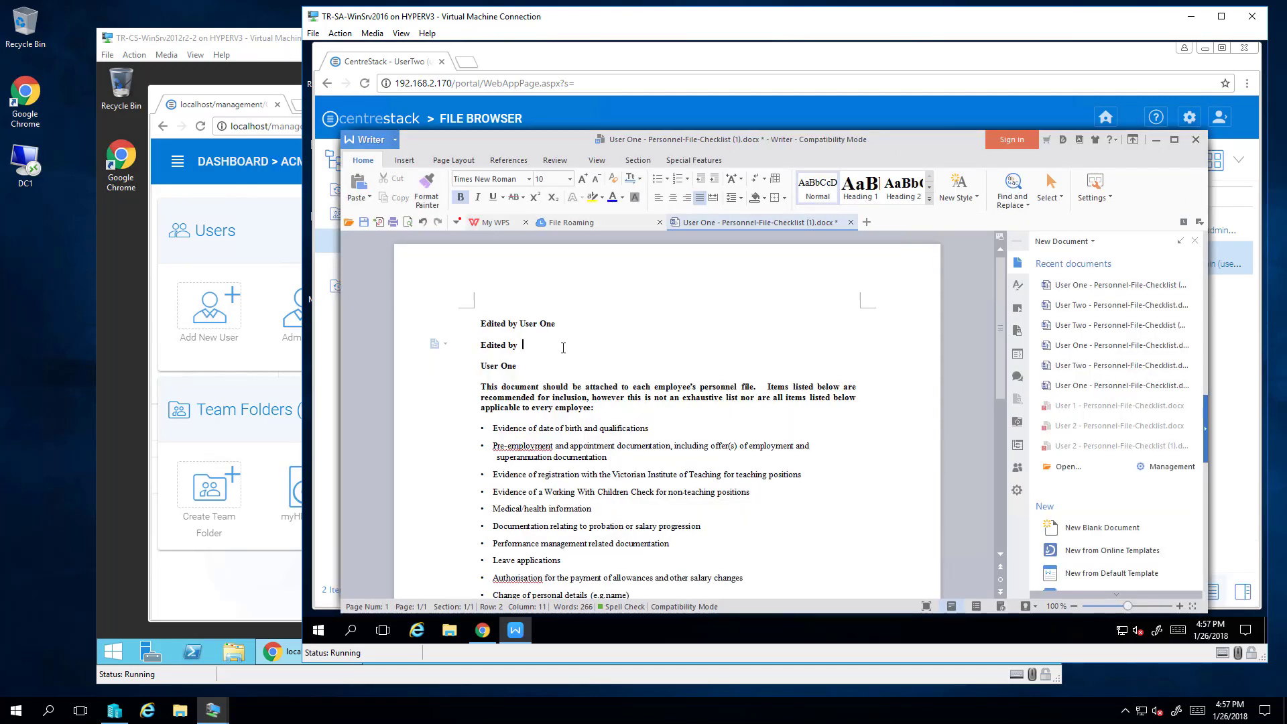
{"action": "left_click", "coordinate": [1193, 141]}
{"action": "left_click", "coordinate": [681, 390]}
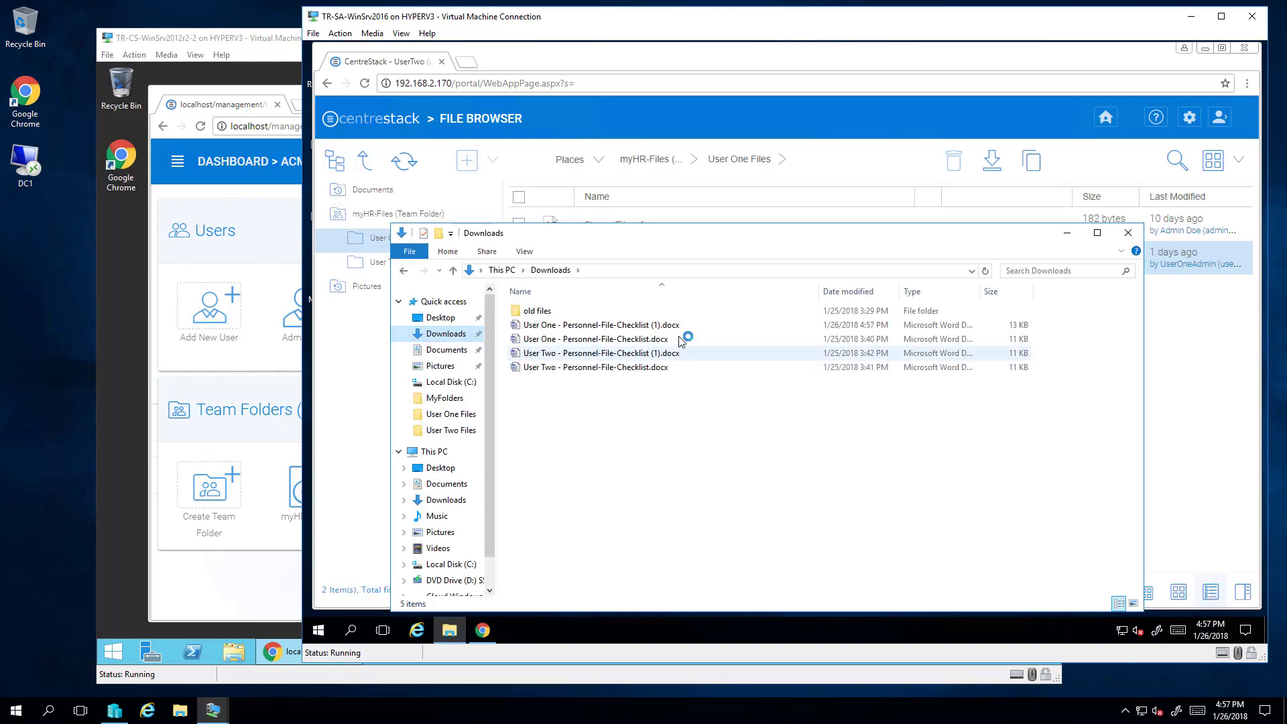
Step: Sort the Downloads folder by date modified and delete the older User One - Personnel-File-Checklist.docx
{"action": "left_click", "coordinate": [865, 291]}
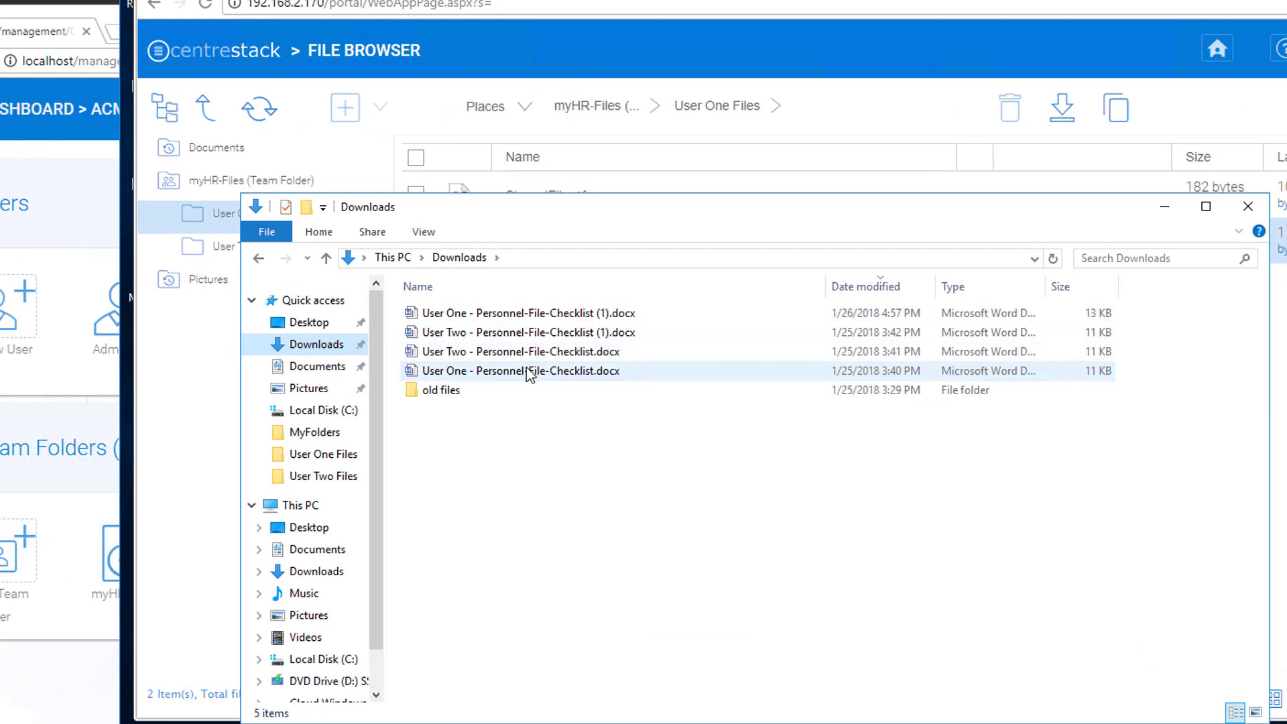
{"action": "left_click", "coordinate": [584, 372]}
{"action": "key", "text": "Delete"}
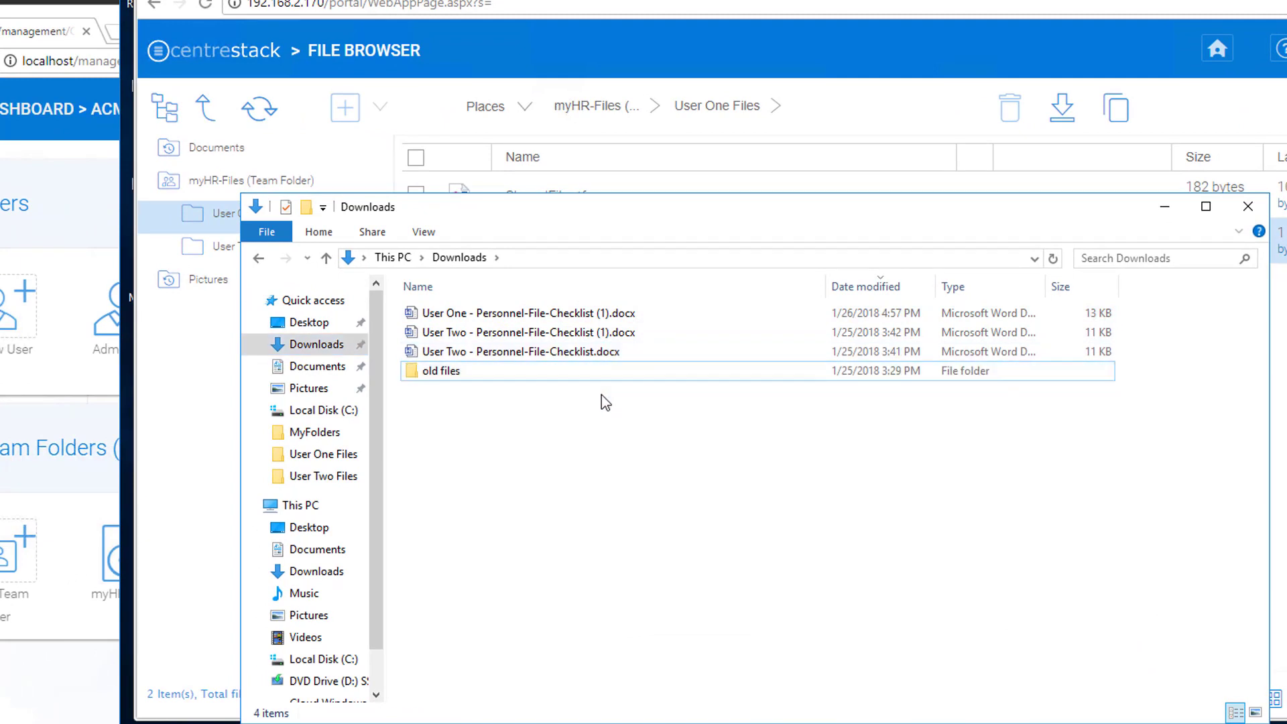
Step: Rename the edited User One checklist copy in Downloads to User One - Personnel-File-Checklist.docx, removing the "(1)" suffix
{"action": "left_click", "coordinate": [612, 317]}
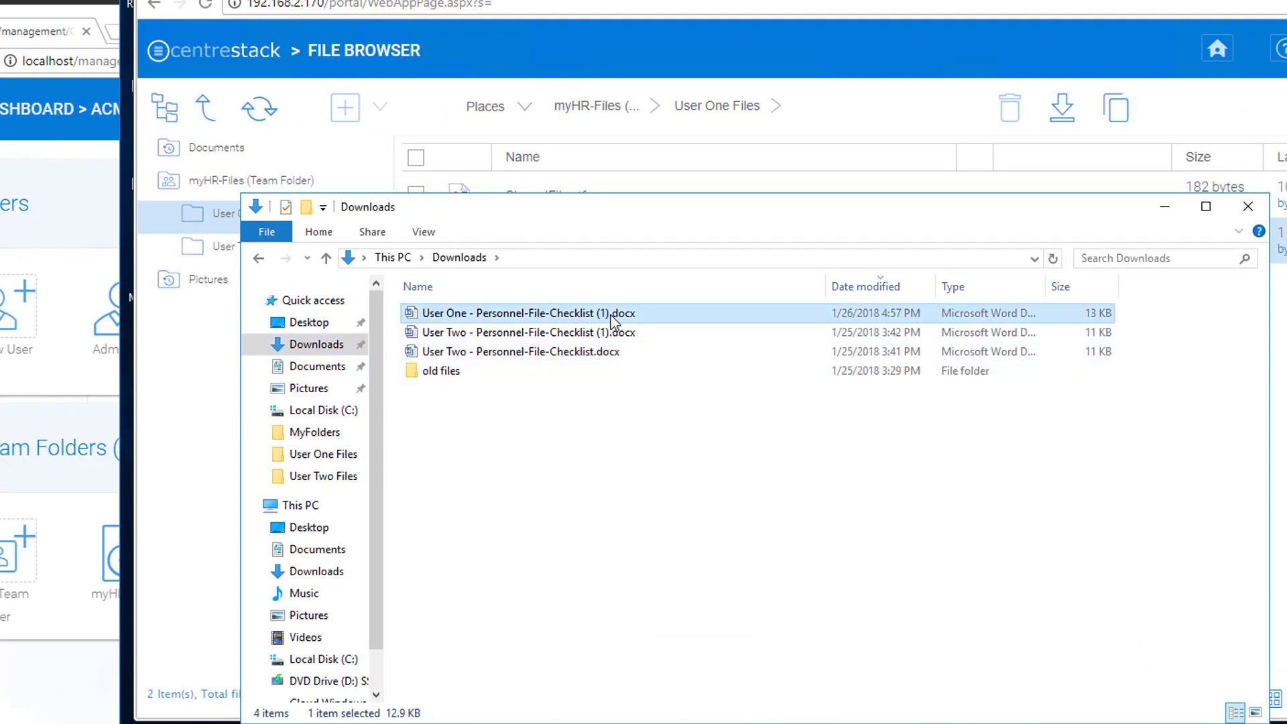
{"action": "left_click", "coordinate": [592, 315]}
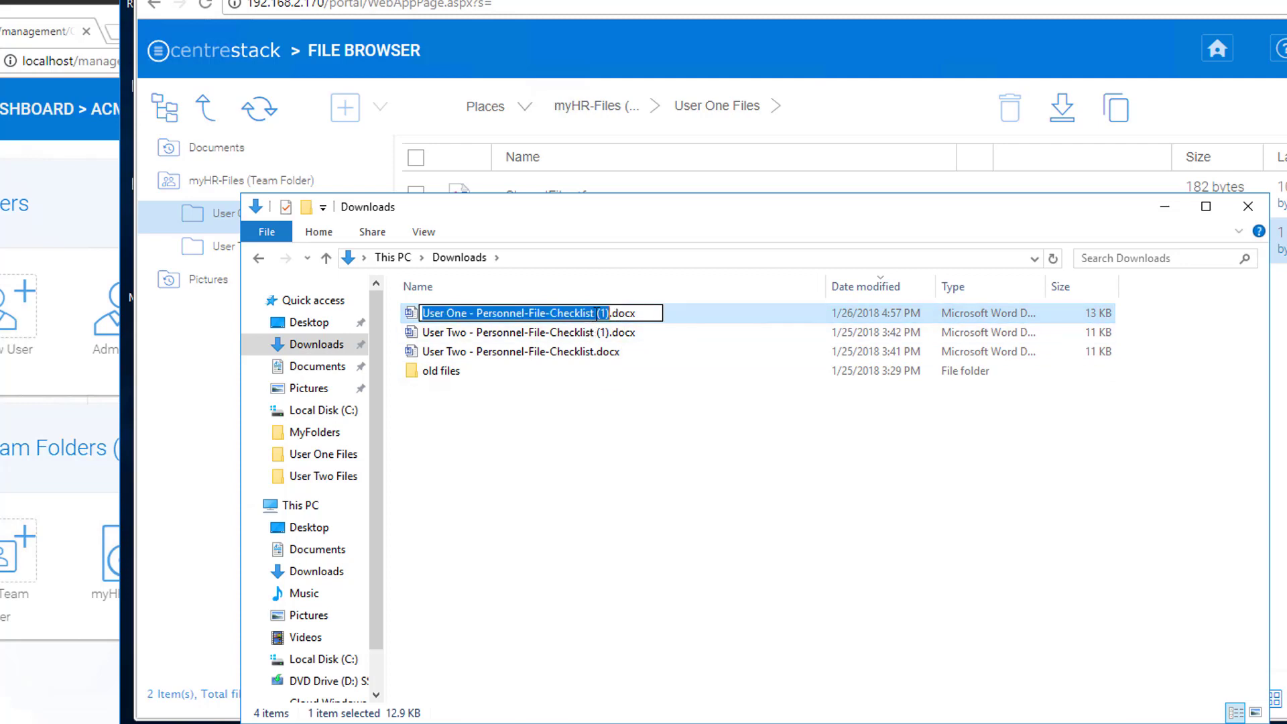
{"action": "left_click", "coordinate": [595, 313]}
{"action": "key", "text": "Delete"}
{"action": "key", "text": "Delete"}
{"action": "key", "text": "Delete"}
{"action": "key", "text": "Delete"}
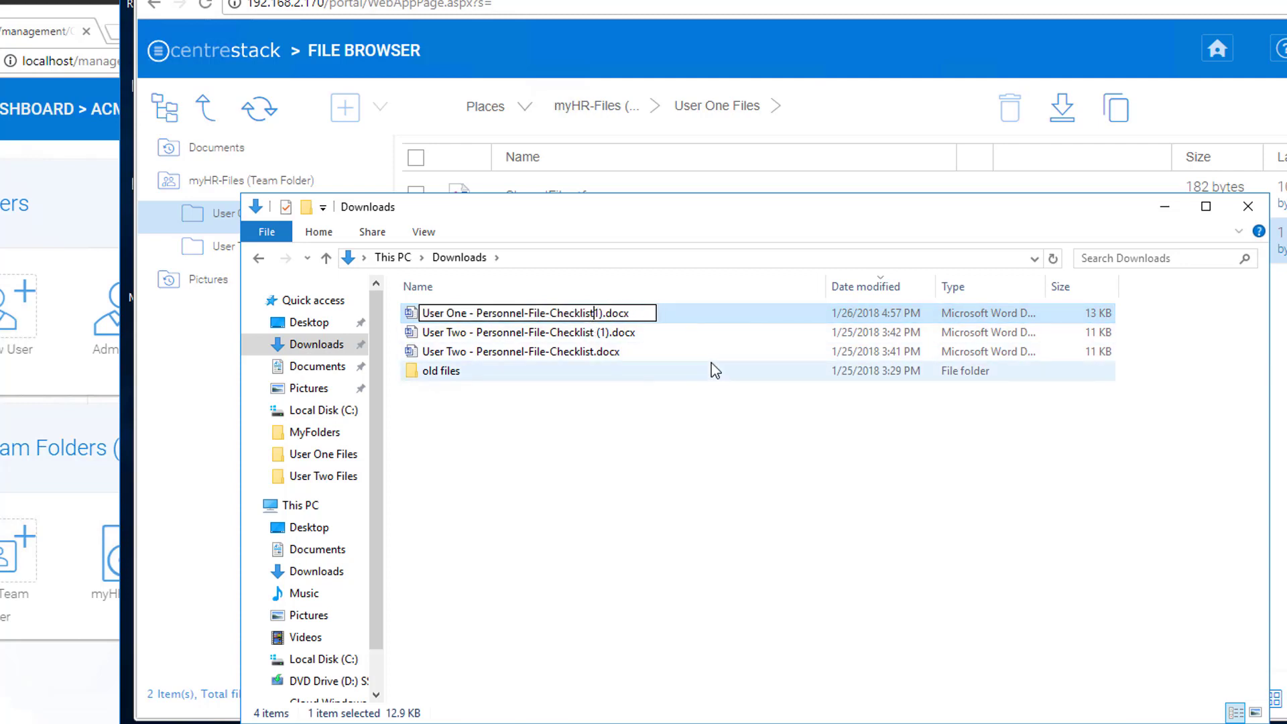
{"action": "left_click", "coordinate": [710, 363]}
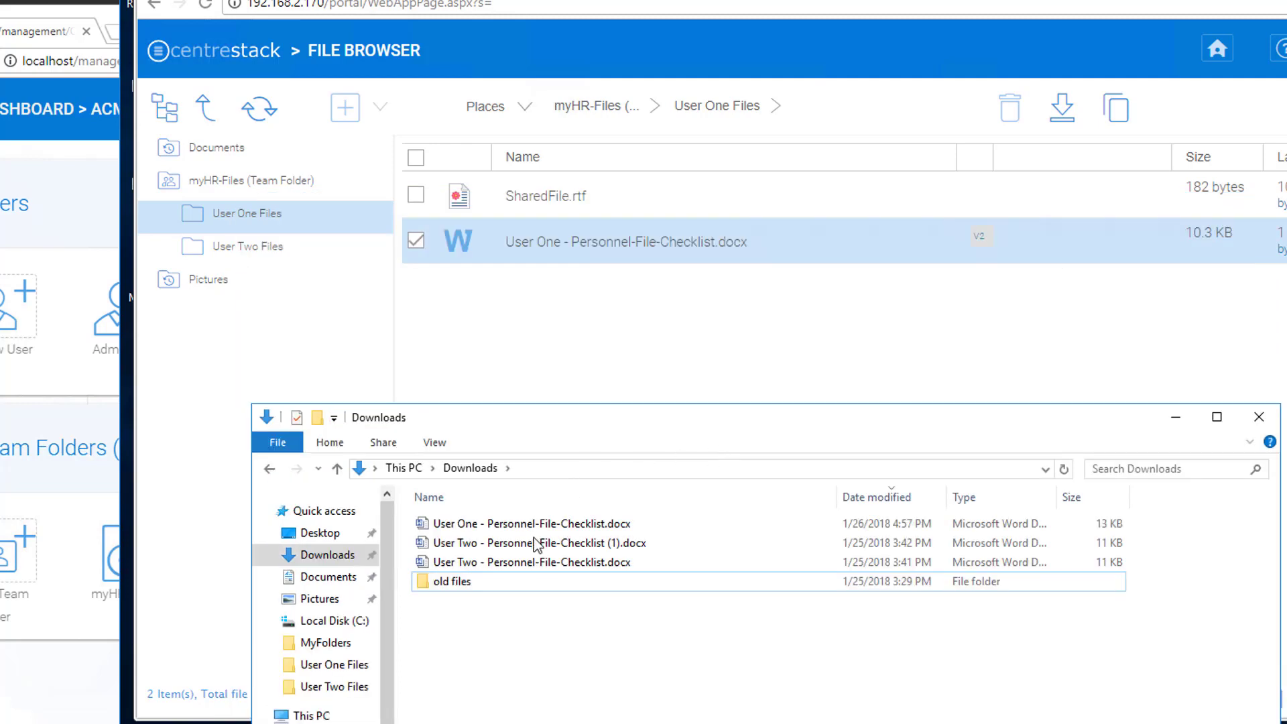
Step: Try to upload the edited User One - Personnel-File-Checklist.docx from Downloads into the User One Files subfolder as UserTwo
{"action": "left_click", "coordinate": [547, 530]}
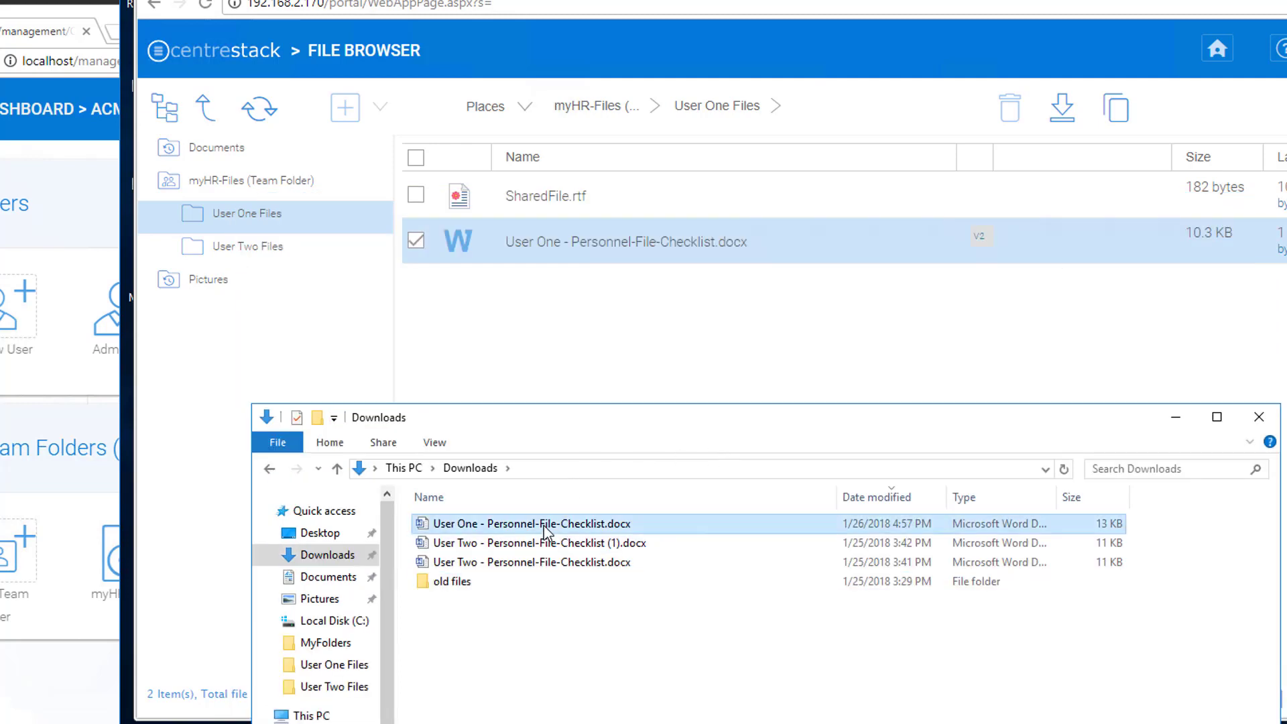
{"action": "left_click_drag", "start_coordinate": [546, 531], "coordinate": [650, 322]}
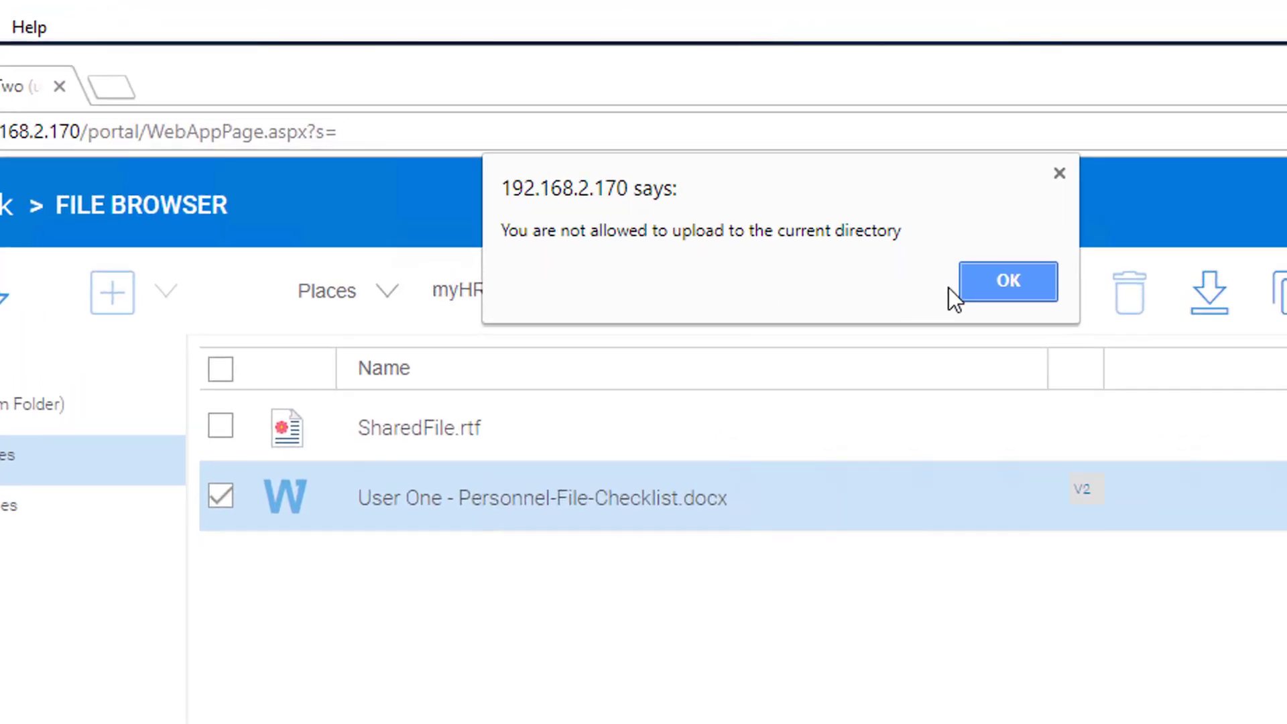
{"action": "left_click", "coordinate": [1016, 287]}
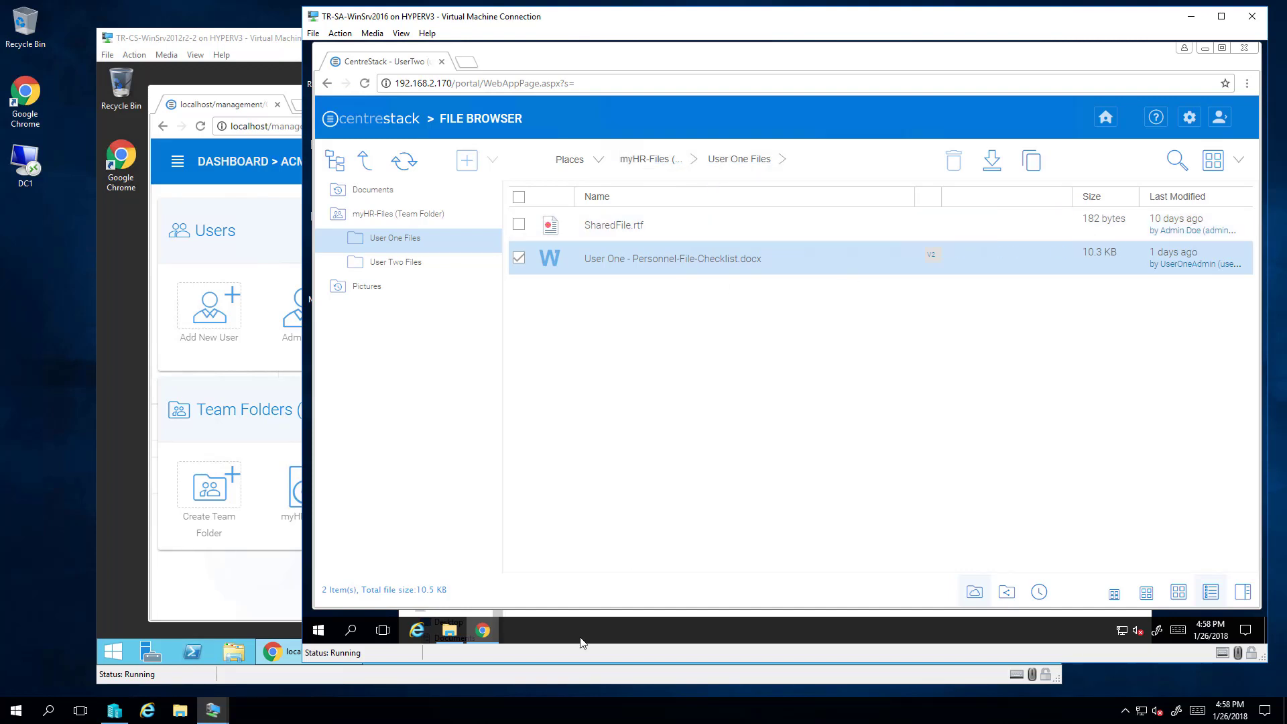
Step: Log out of the UserTwo account and sign in with the saved administrator account
{"action": "left_click", "coordinate": [1220, 119]}
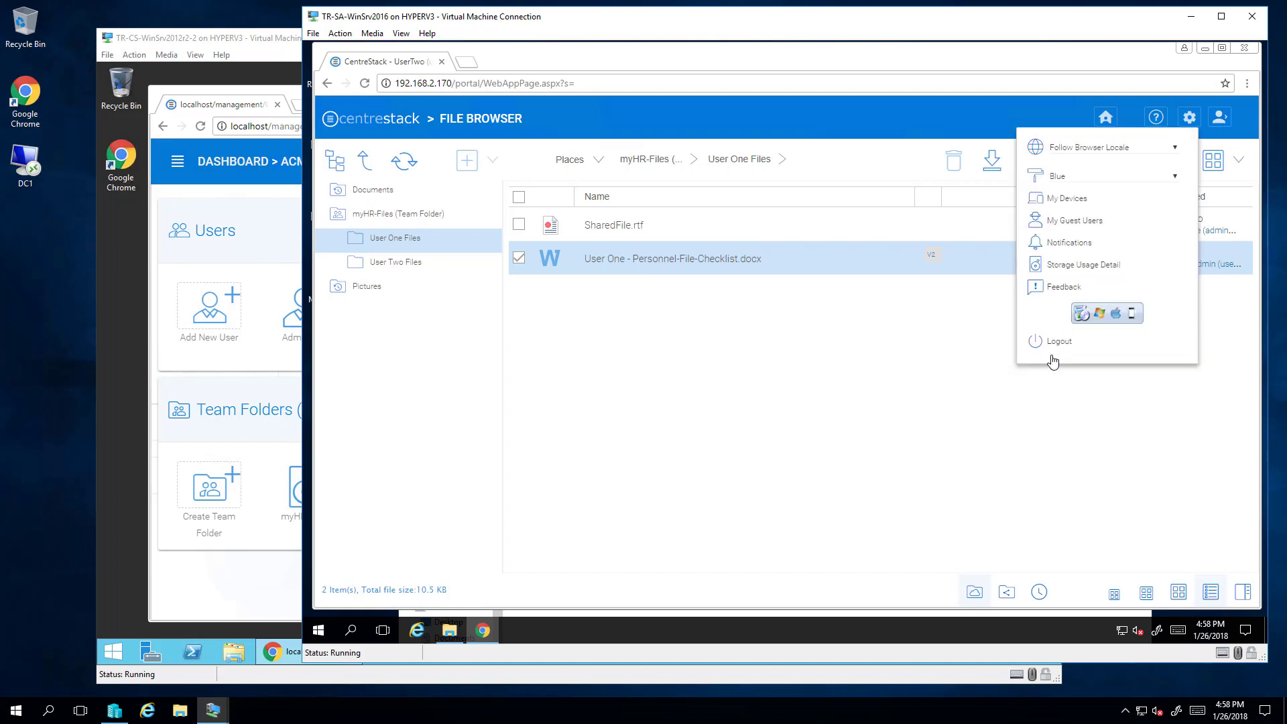
{"action": "left_click", "coordinate": [1058, 343]}
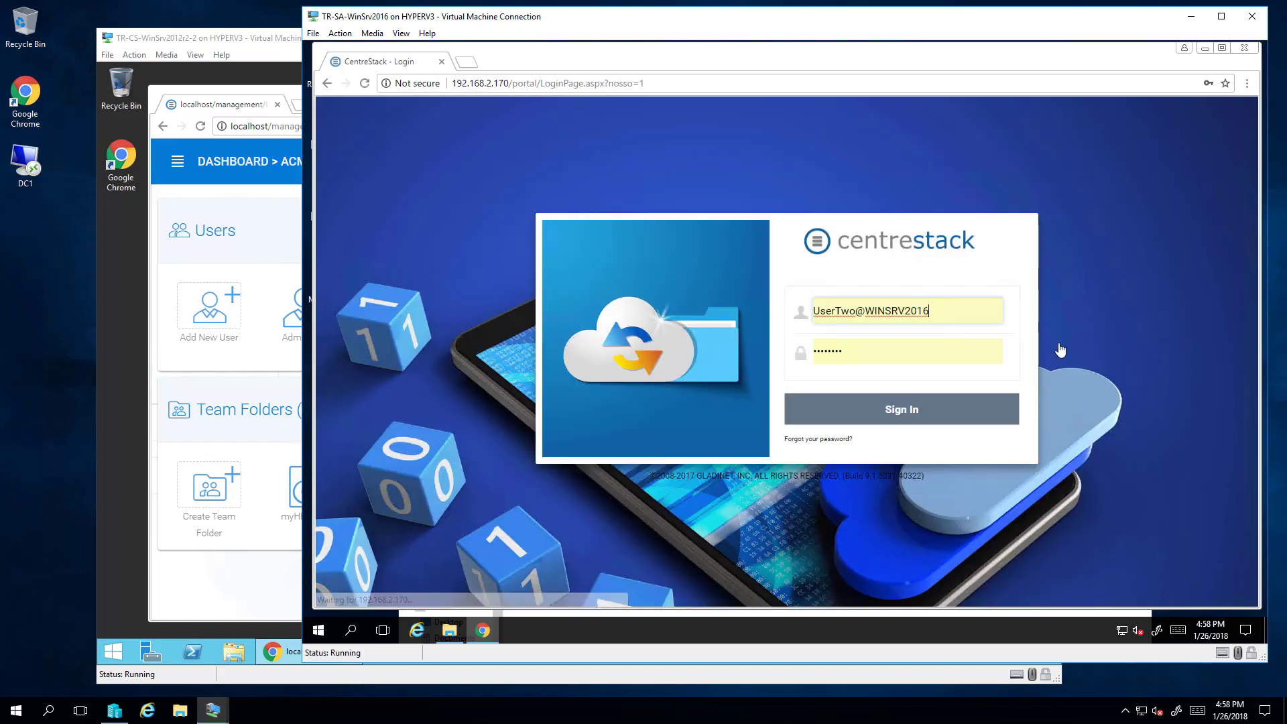
{"action": "left_click", "coordinate": [934, 310]}
{"action": "left_click", "coordinate": [882, 372]}
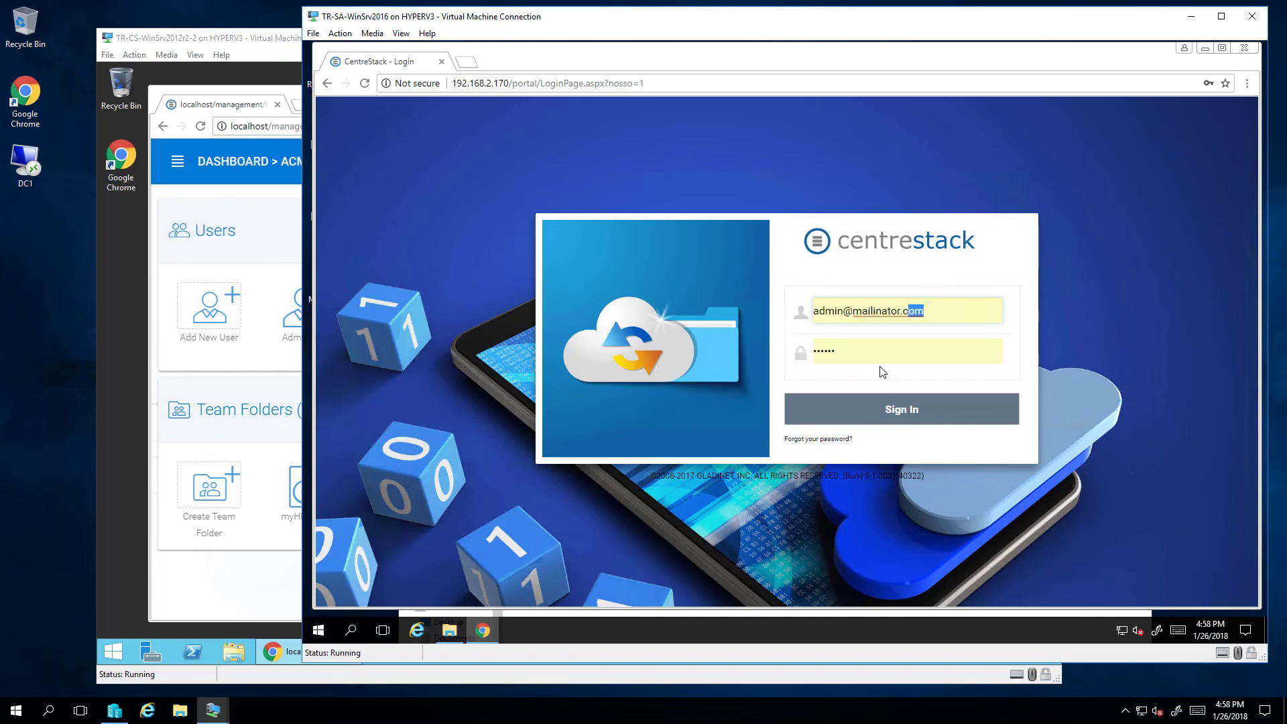
{"action": "left_click", "coordinate": [906, 409]}
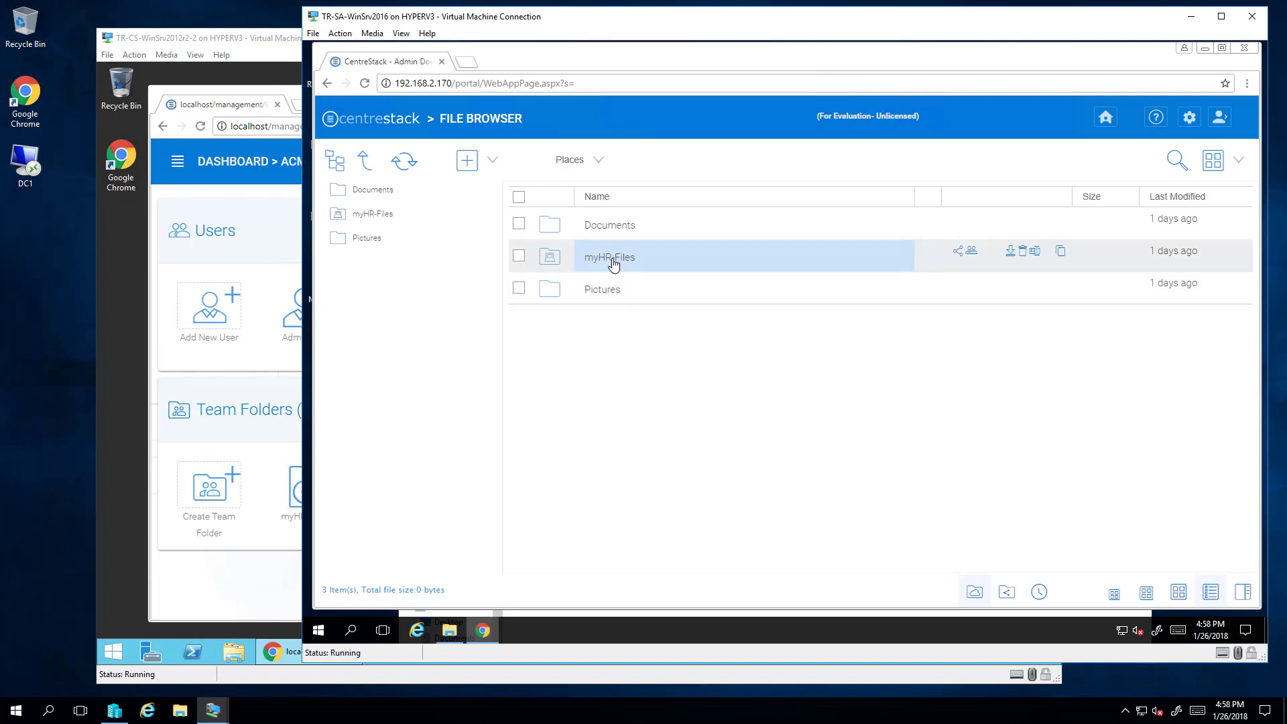
Step: Grant UserTwo the Write permission on the User One Files subfolder of myHR-Files and apply the change
{"action": "left_click", "coordinate": [612, 260]}
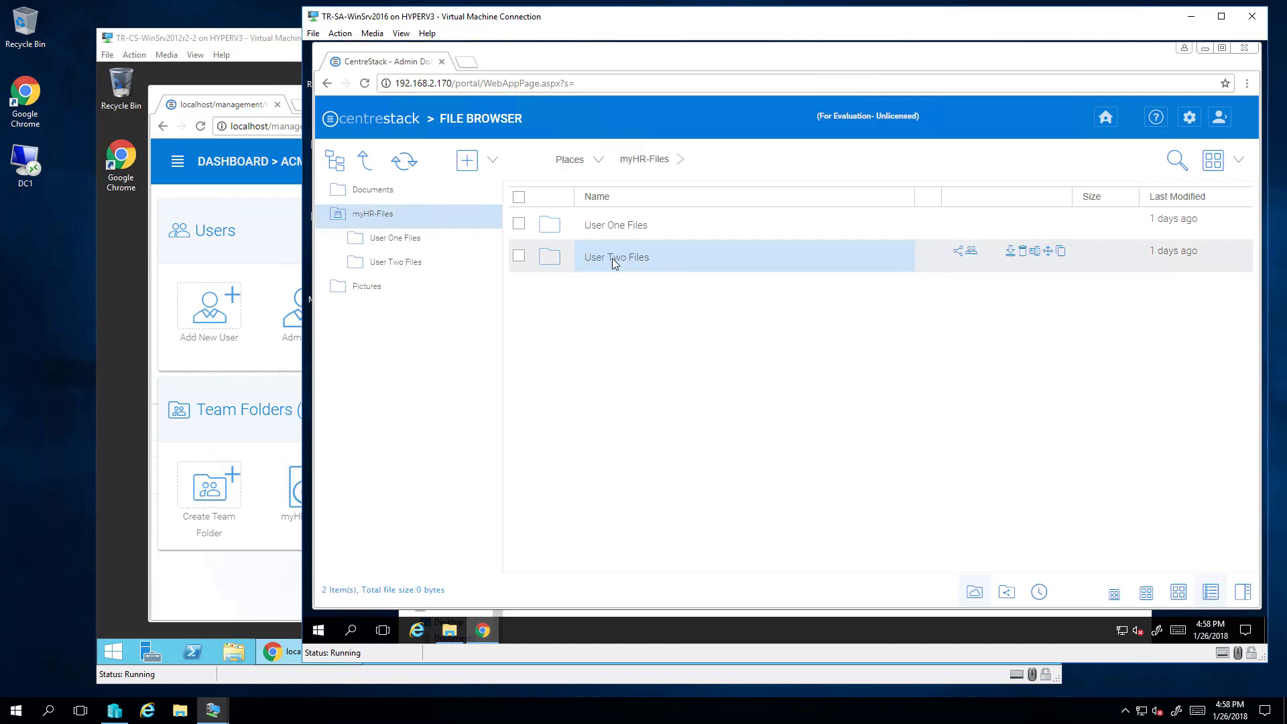
{"action": "right_click", "coordinate": [636, 232]}
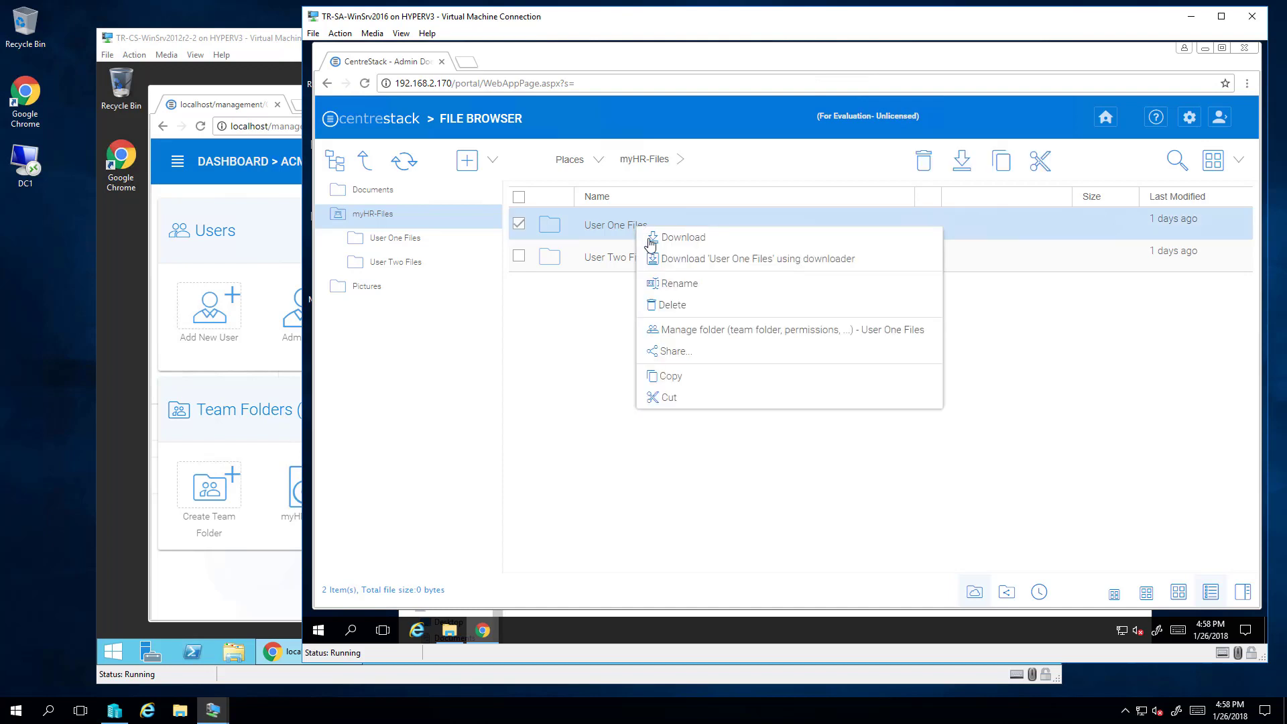
{"action": "left_click", "coordinate": [702, 332]}
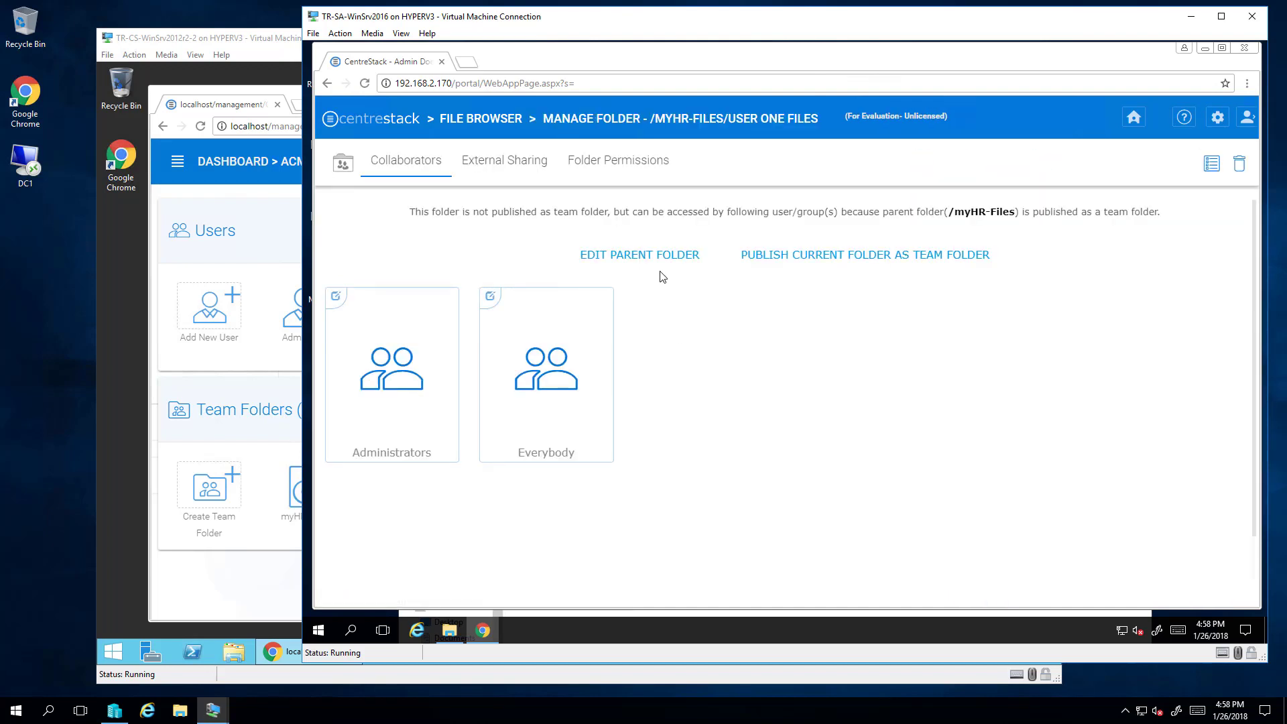
{"action": "left_click", "coordinate": [616, 173]}
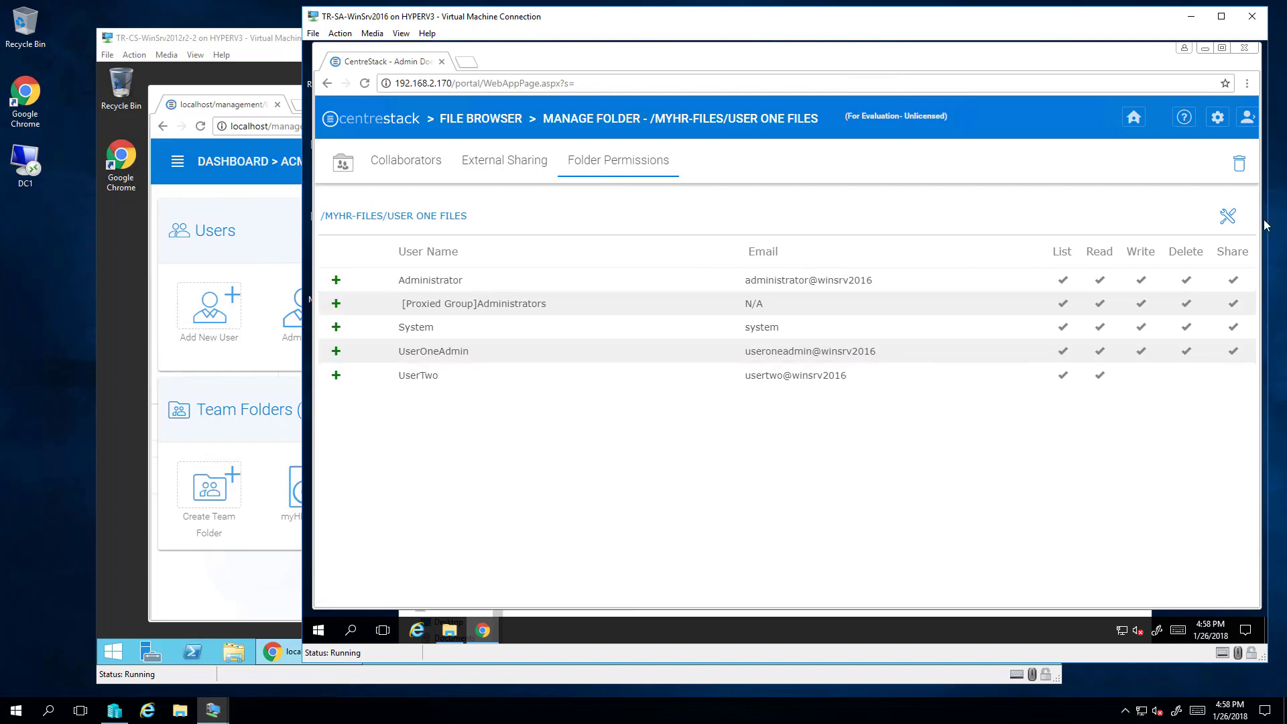
{"action": "left_click", "coordinate": [1227, 216]}
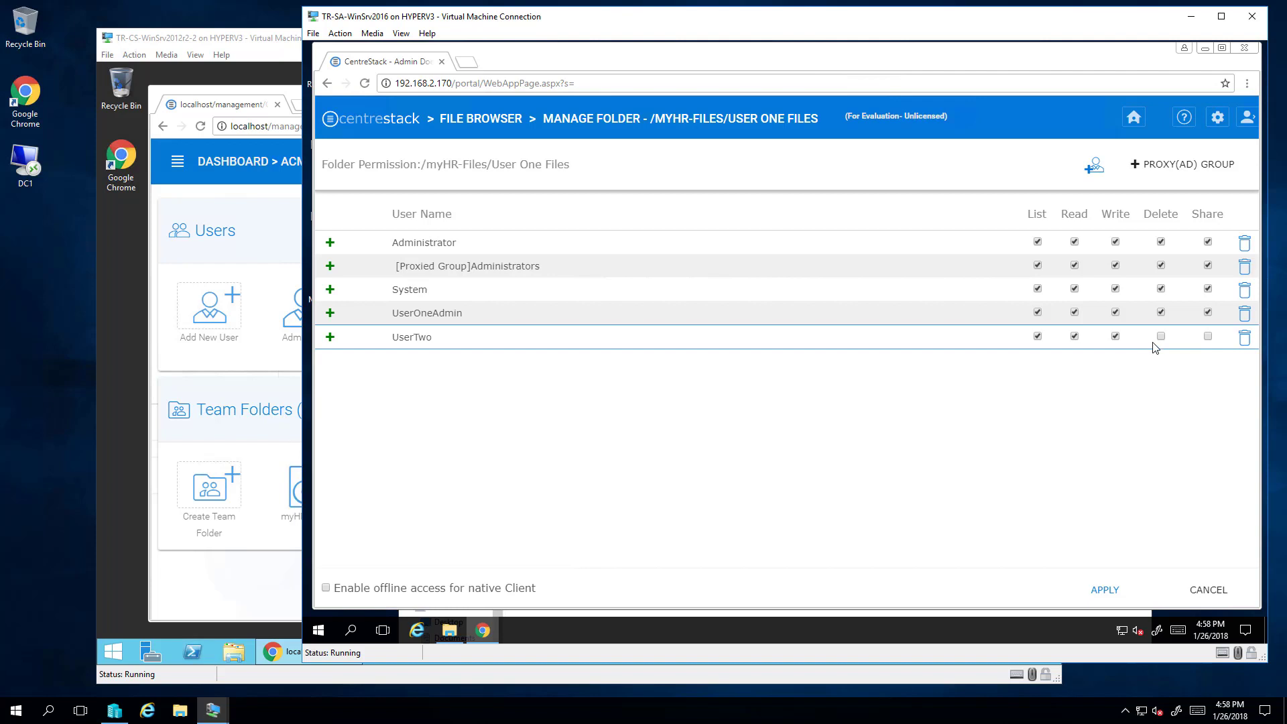
{"action": "left_click", "coordinate": [1105, 590]}
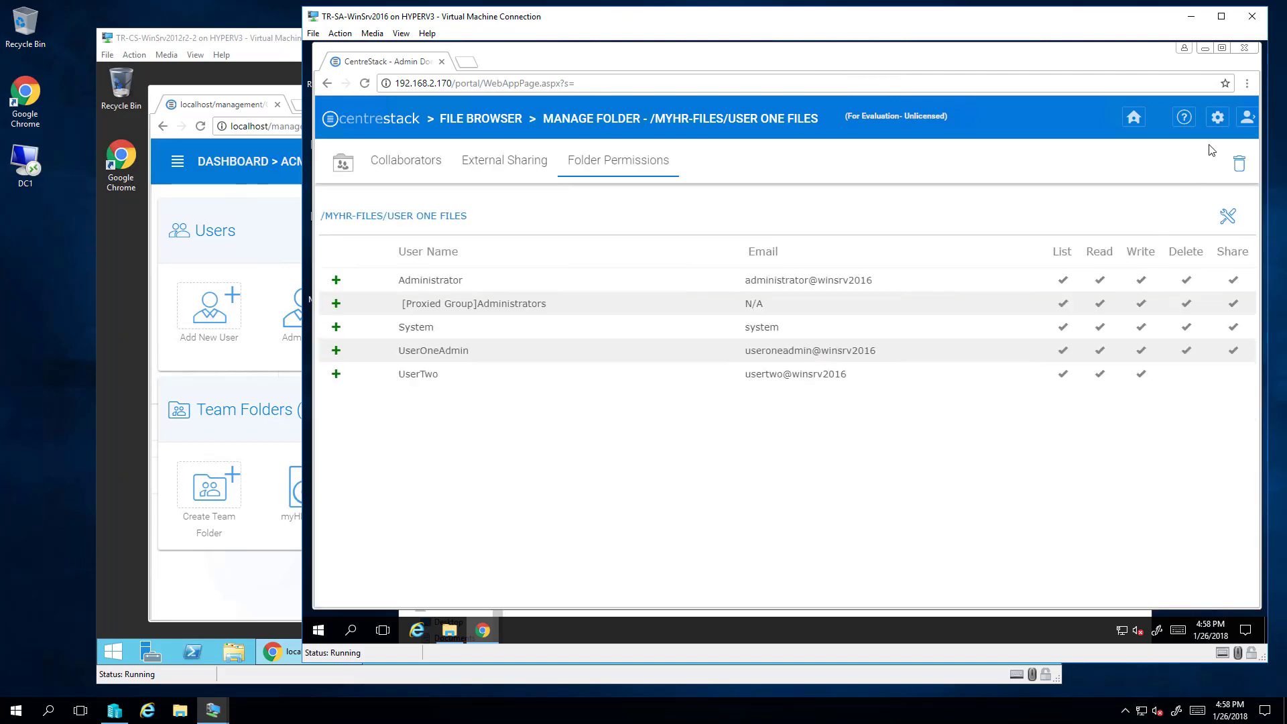
Step: Log out of the administrator account and sign back in as UserTwo
{"action": "left_click", "coordinate": [1245, 118]}
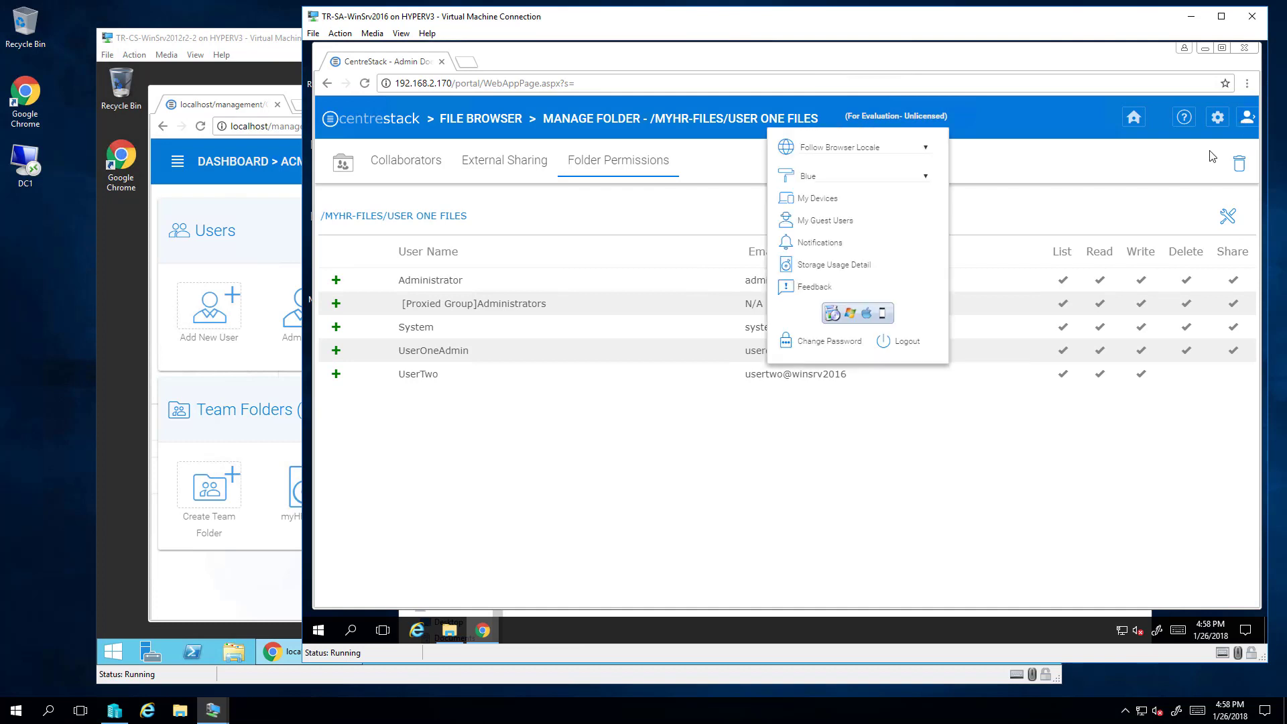
{"action": "left_click", "coordinate": [899, 344]}
{"action": "left_click", "coordinate": [946, 313]}
{"action": "left_click", "coordinate": [928, 355]}
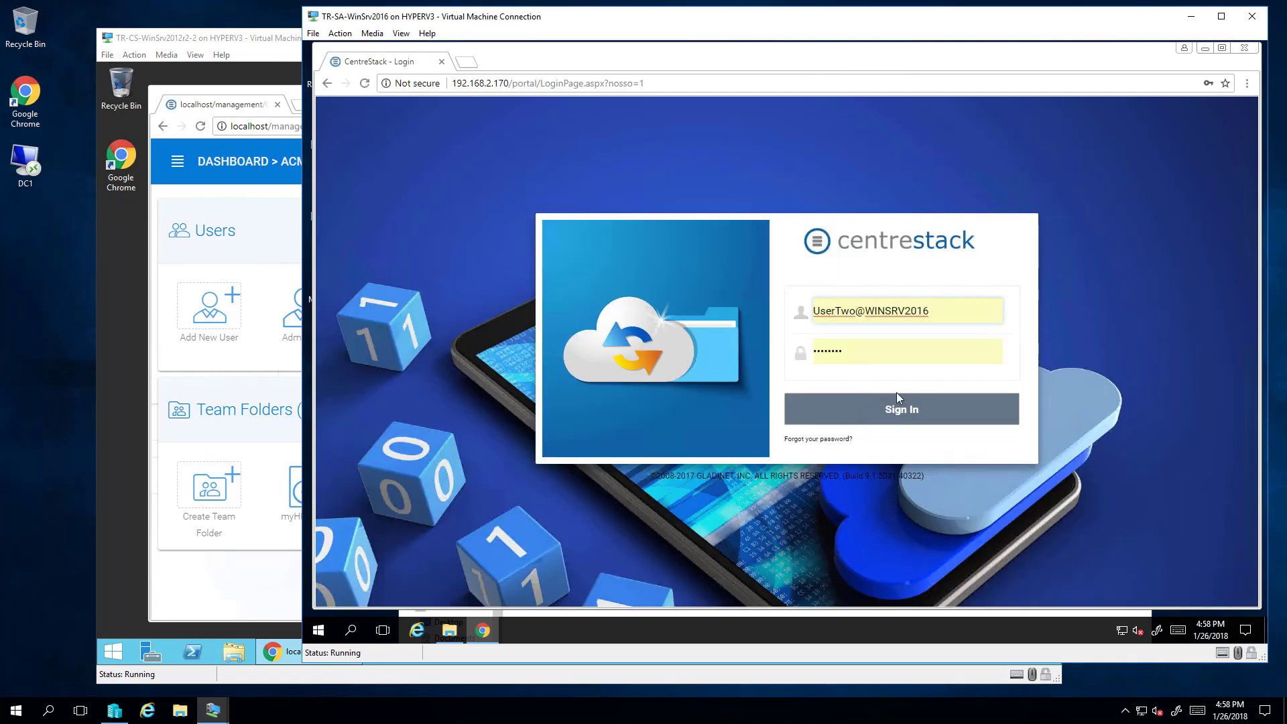
{"action": "left_click", "coordinate": [896, 397]}
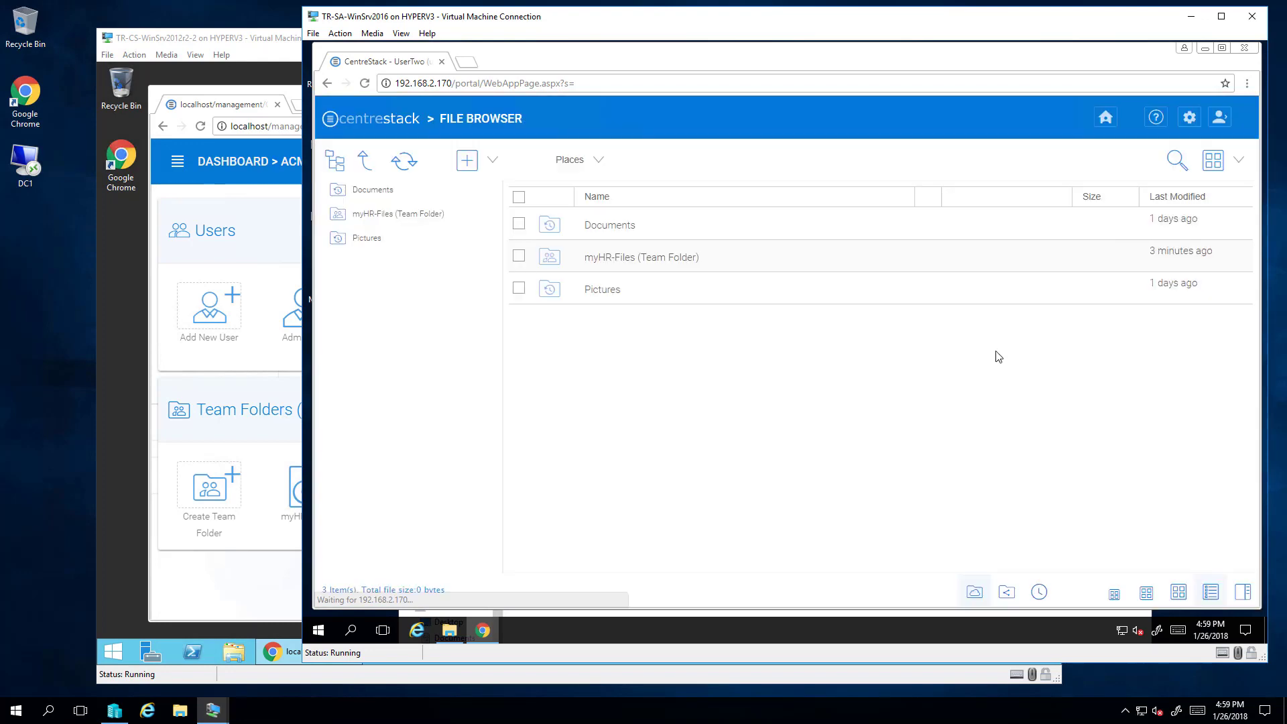
Step: Upload User One - Personnel-File-Checklist.docx from Downloads into User One Files, replacing the existing file, and check its revision history
{"action": "left_click", "coordinate": [664, 267]}
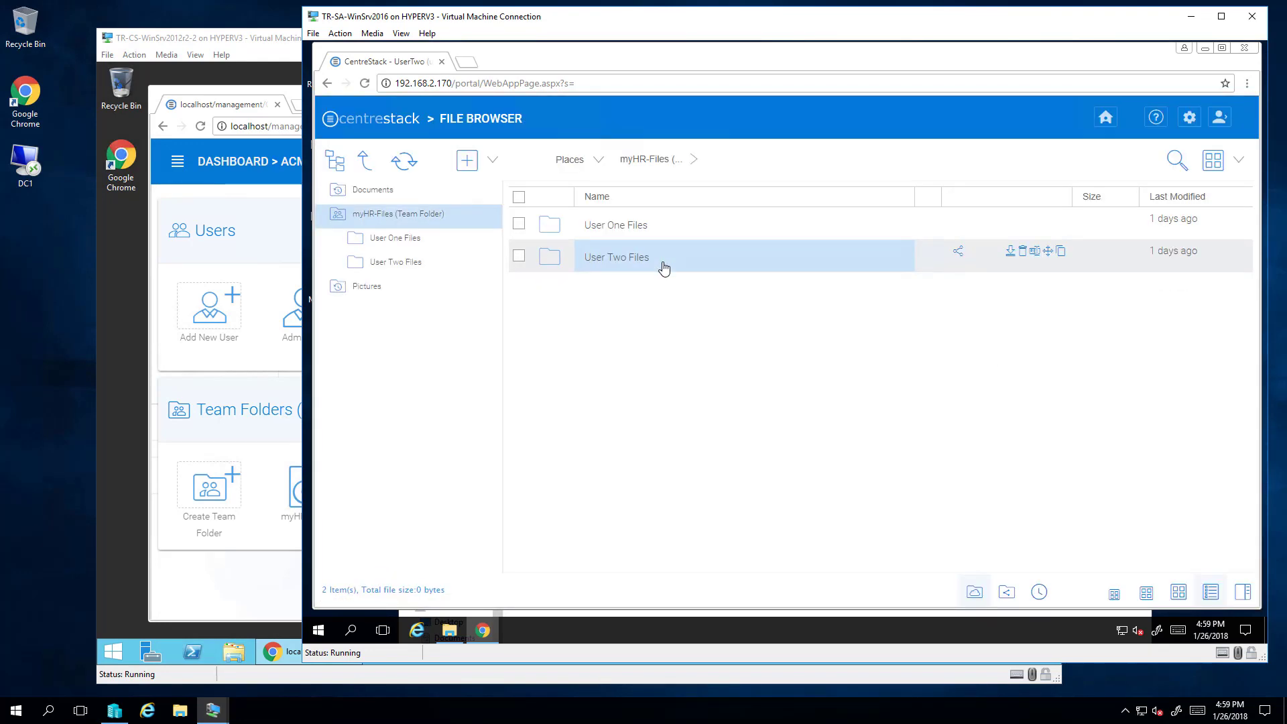
{"action": "left_click", "coordinate": [659, 232]}
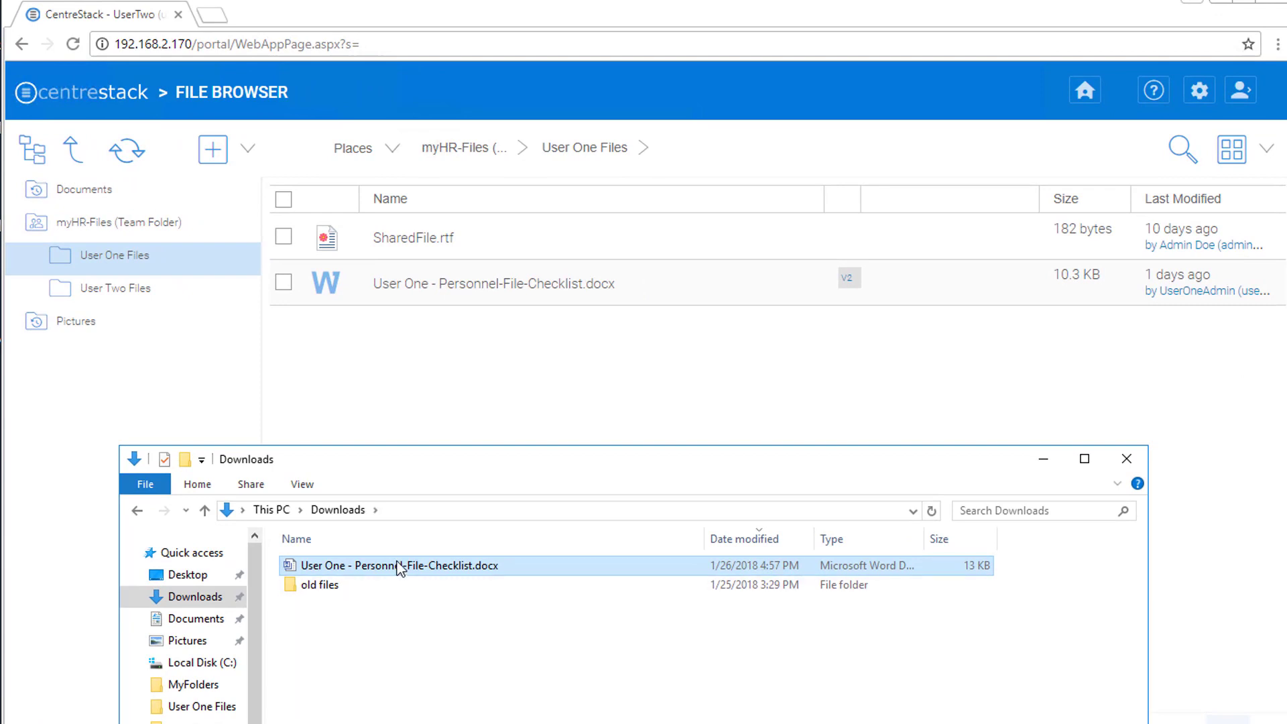
{"action": "left_click_drag", "start_coordinate": [400, 568], "coordinate": [533, 371]}
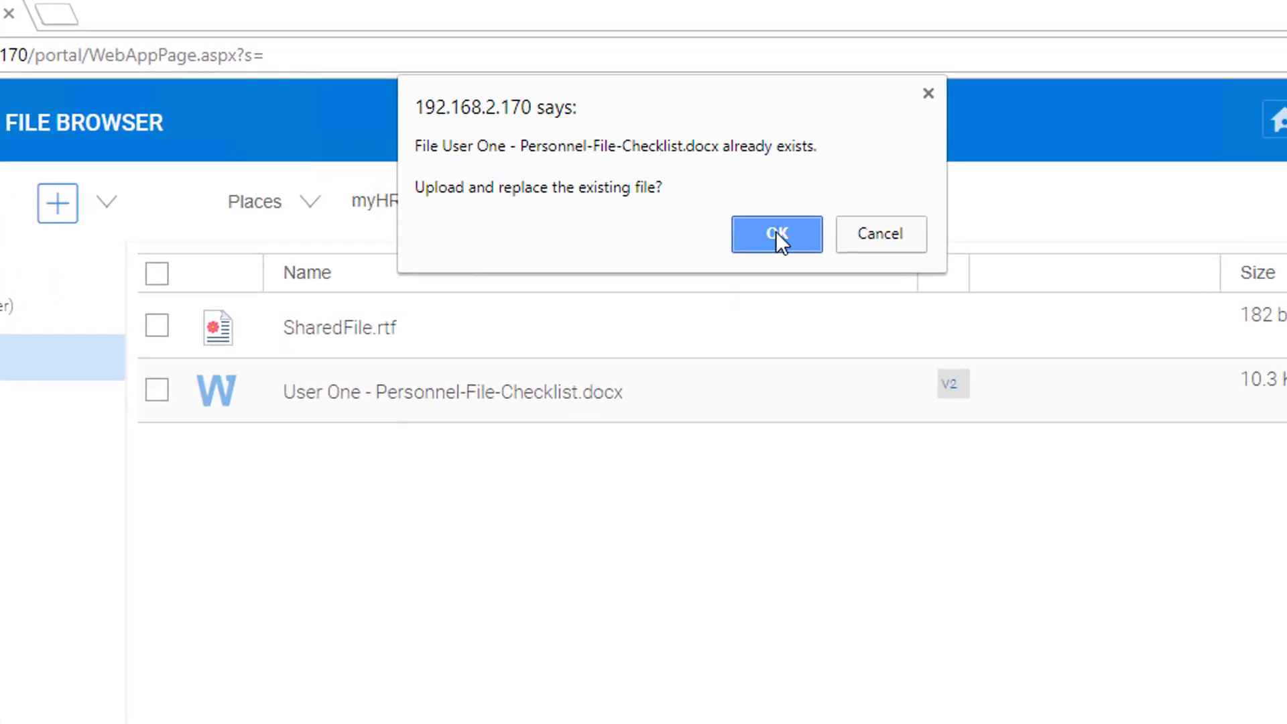
{"action": "left_click", "coordinate": [775, 232]}
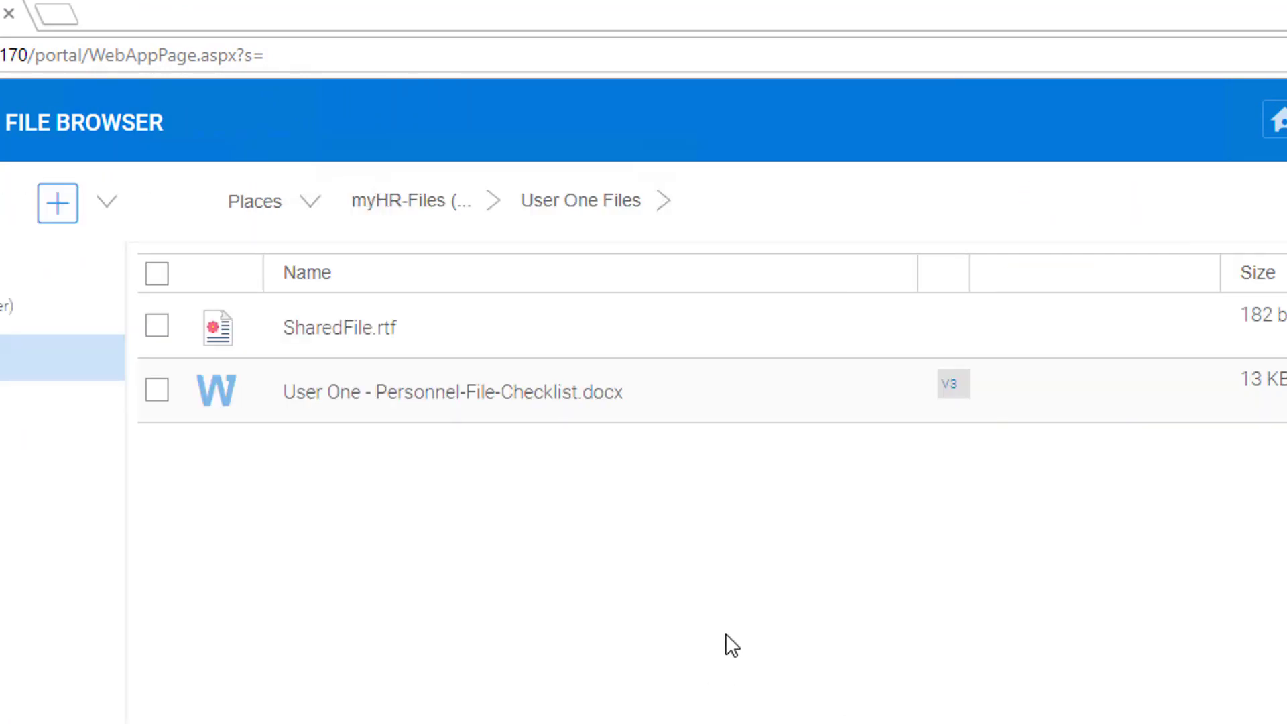
{"action": "left_click", "coordinate": [962, 400]}
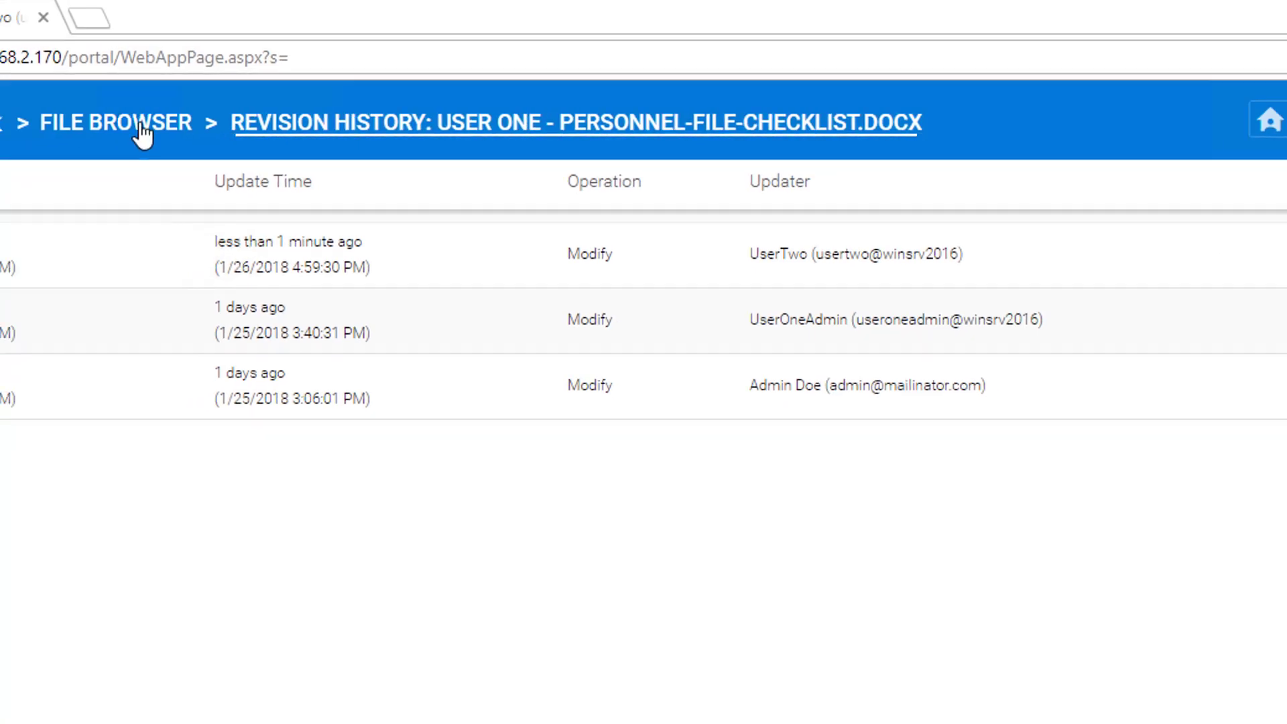
{"action": "left_click", "coordinate": [352, 134]}
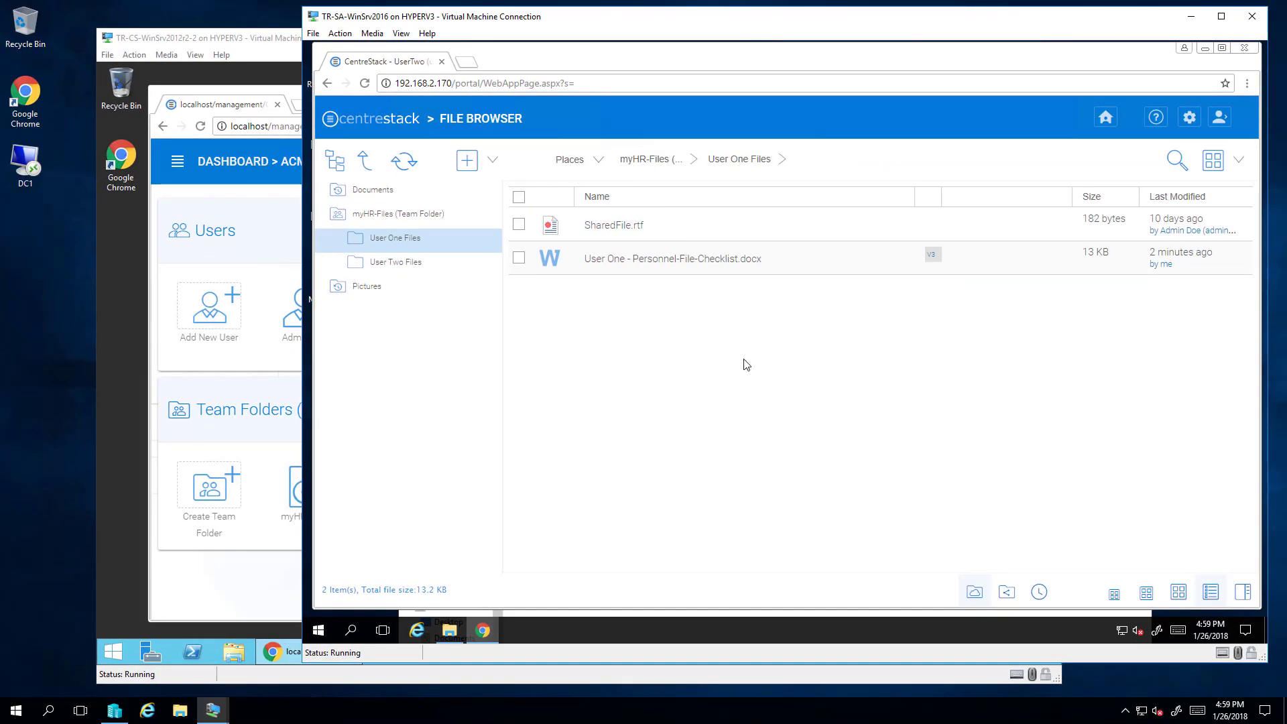
Step: Log out of UserTwo and sign in with the saved administrator account again
{"action": "left_click", "coordinate": [1219, 117]}
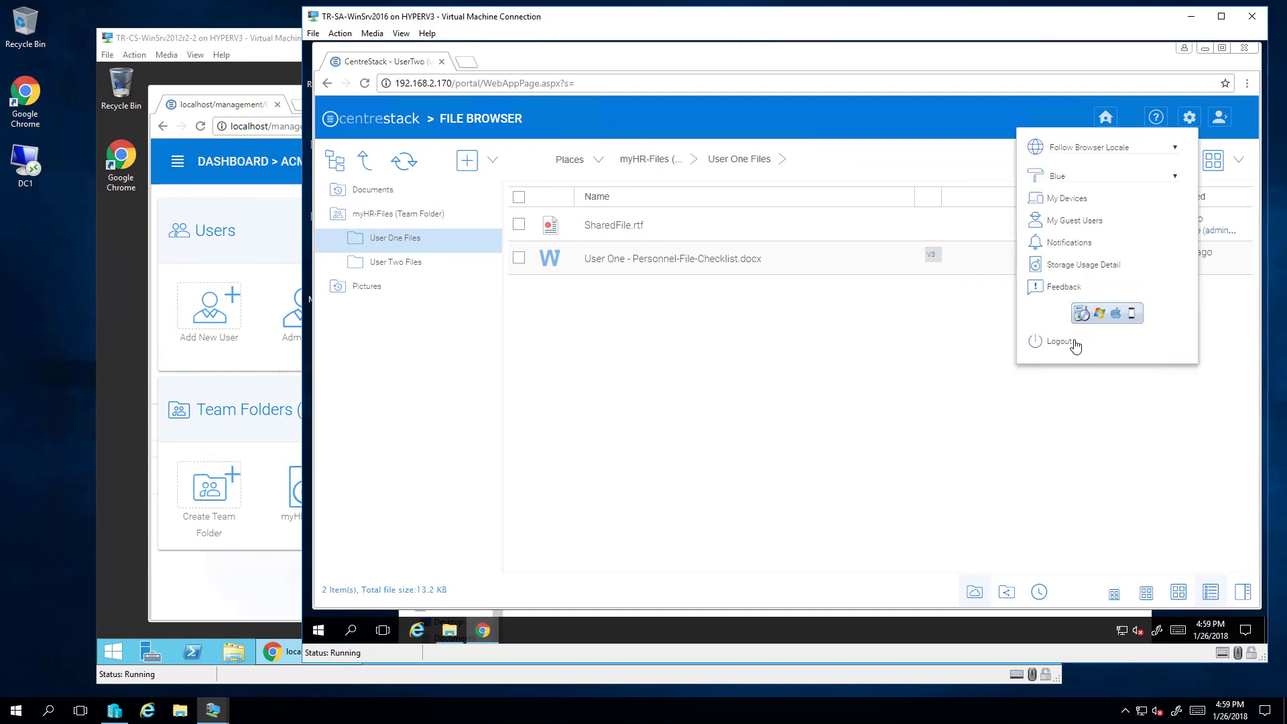
{"action": "left_click", "coordinate": [1065, 345]}
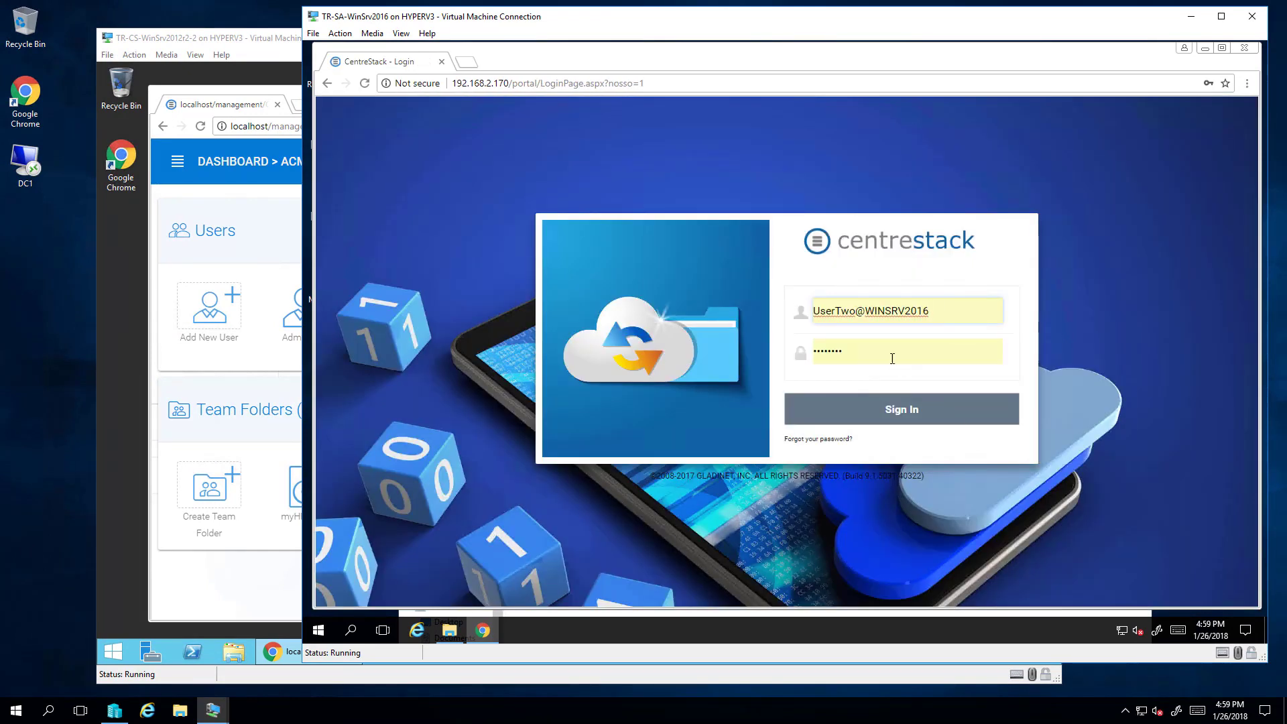
{"action": "left_click", "coordinate": [944, 306]}
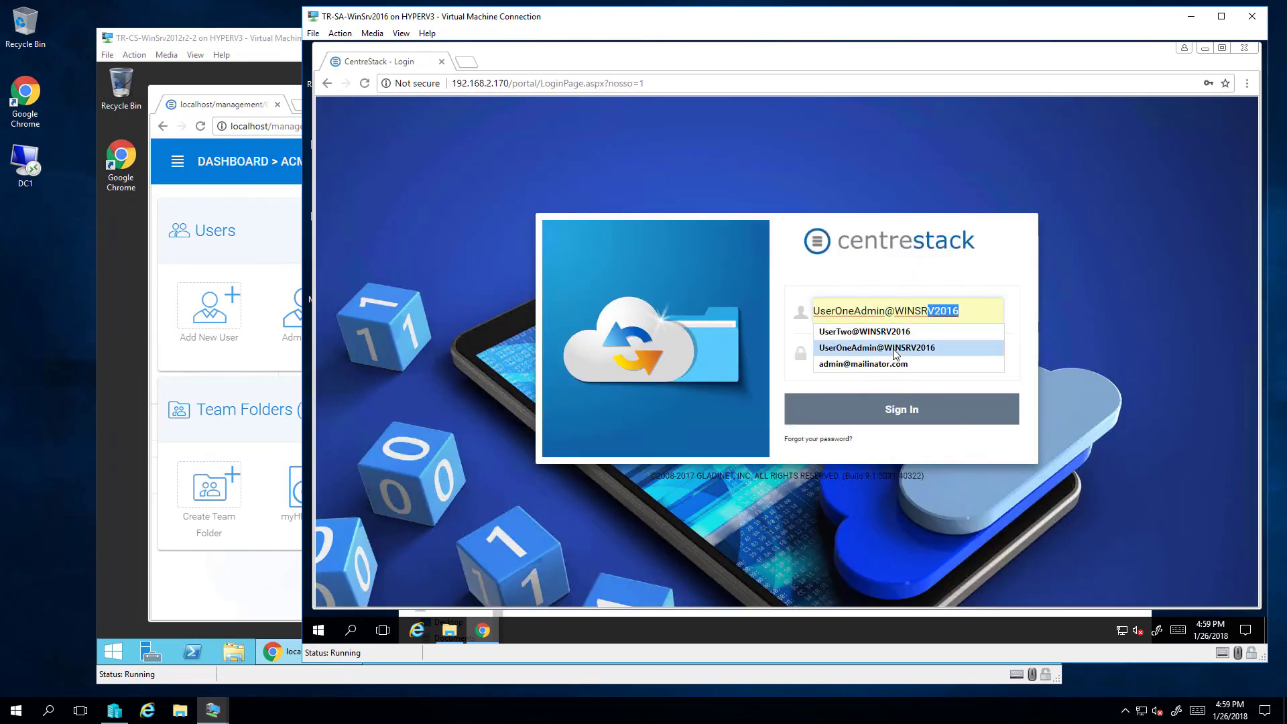
{"action": "left_click", "coordinate": [886, 364]}
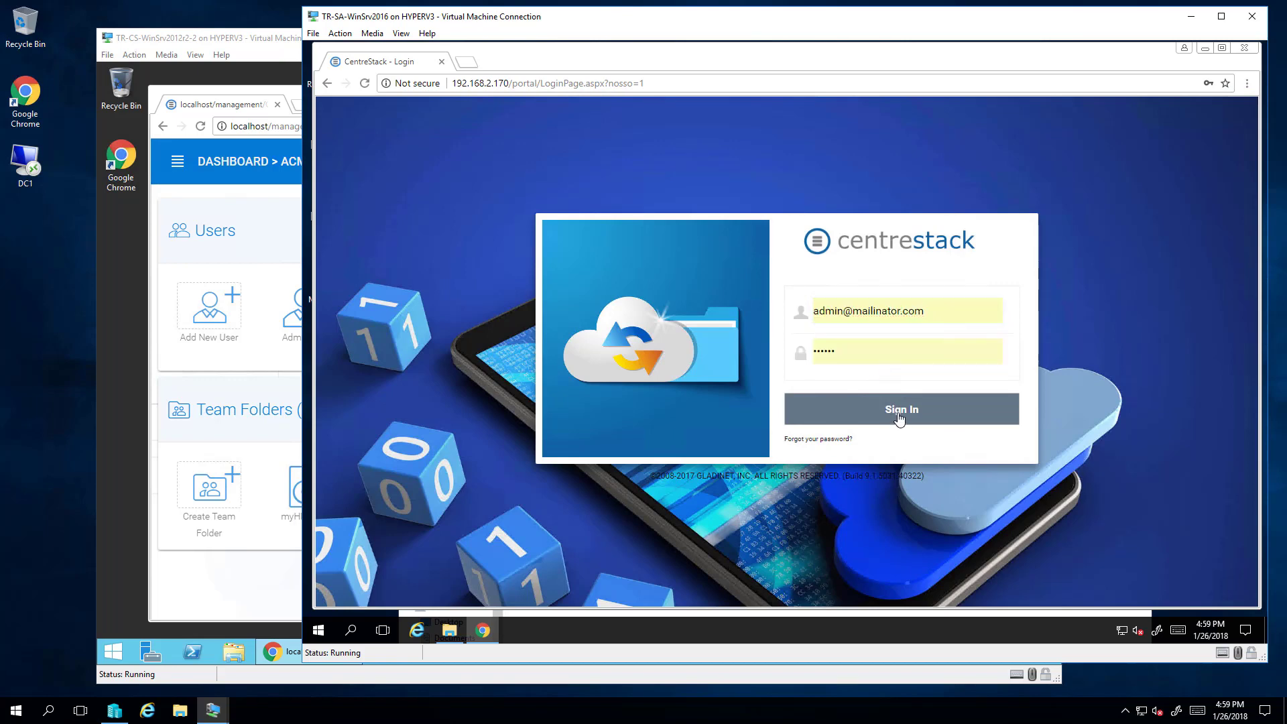
{"action": "left_click", "coordinate": [902, 416]}
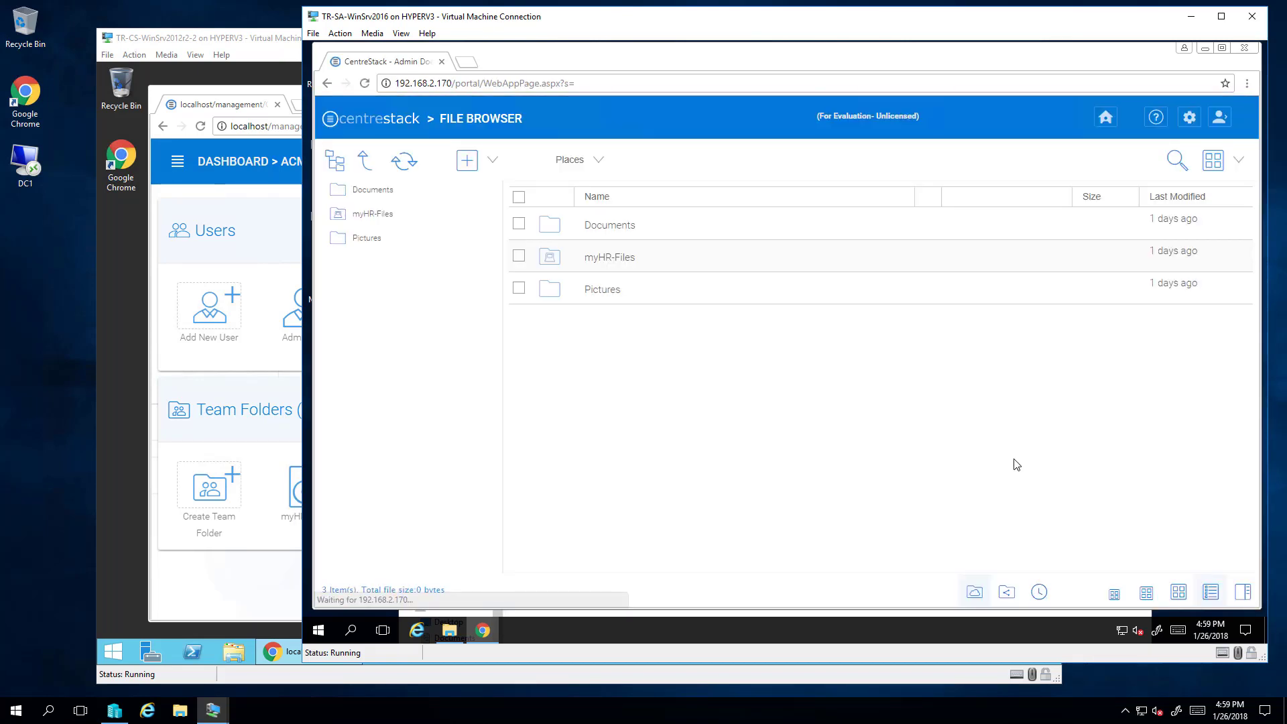
Step: Remove UserTwo from the folder permissions of the User One Files subfolder in myHR-Files and apply the change
{"action": "left_click", "coordinate": [626, 261]}
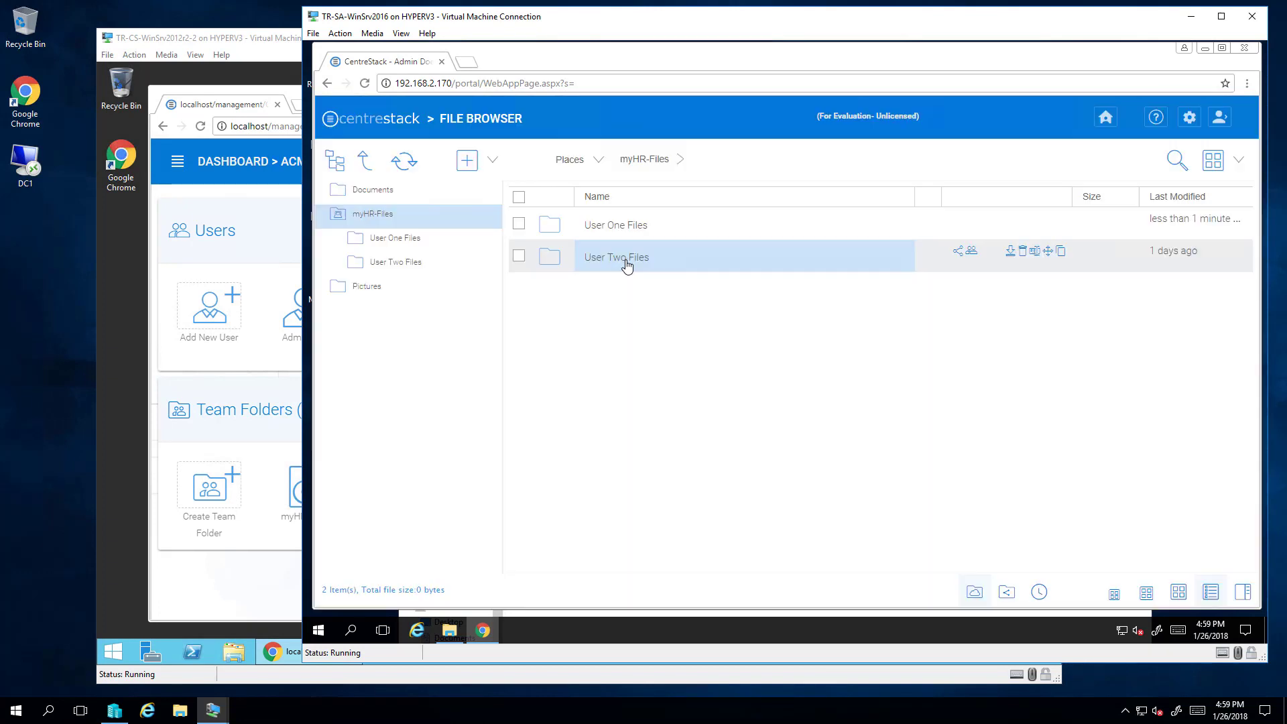
{"action": "right_click", "coordinate": [609, 225]}
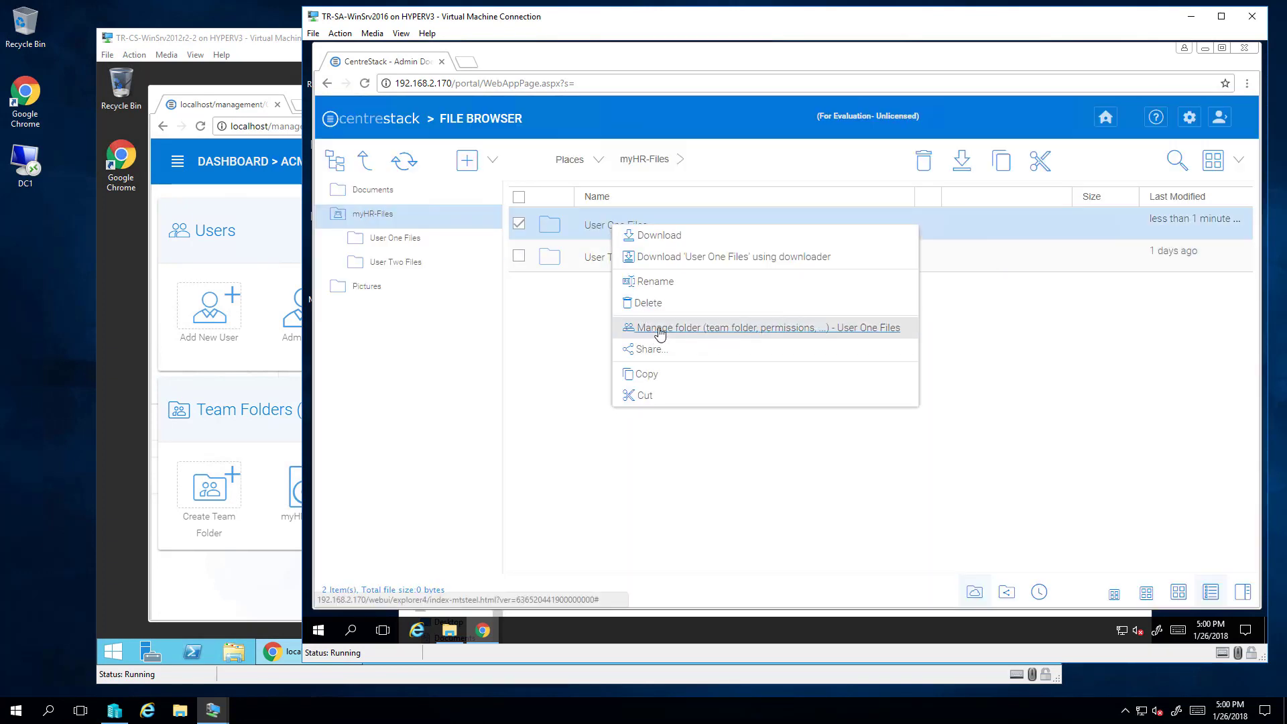
{"action": "left_click", "coordinate": [659, 333]}
{"action": "left_click", "coordinate": [617, 161]}
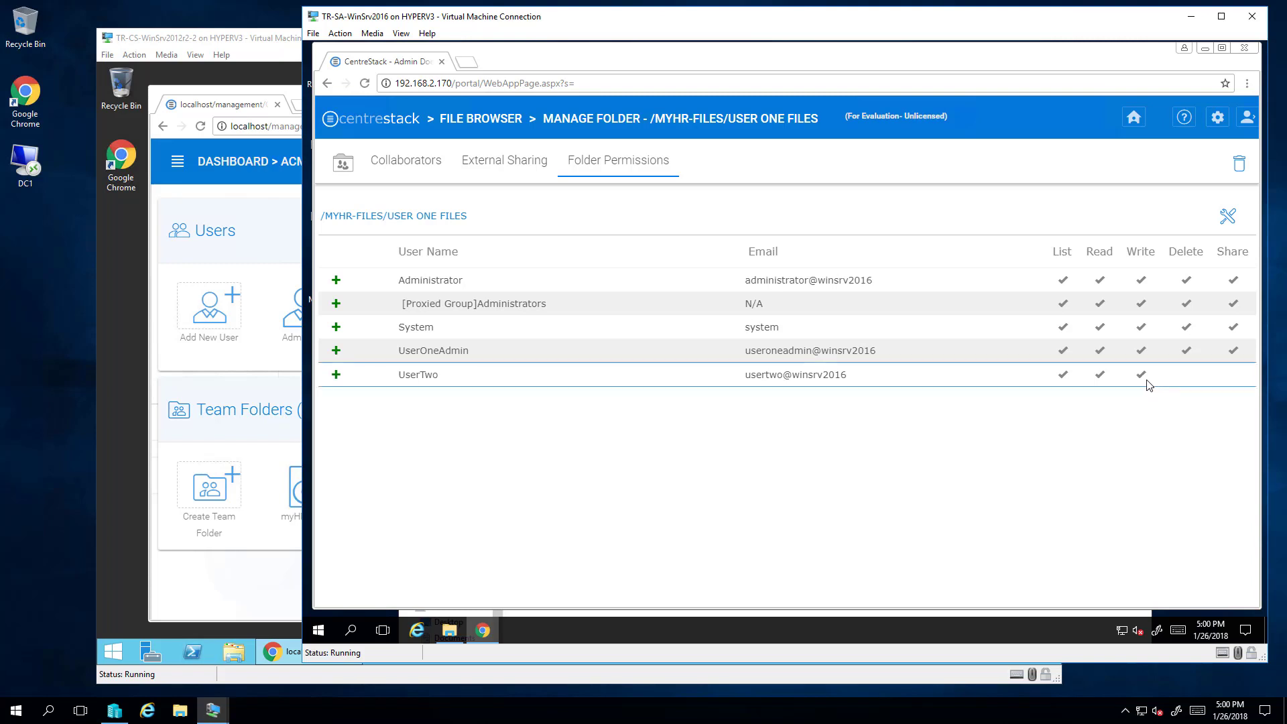
{"action": "left_click", "coordinate": [1227, 216]}
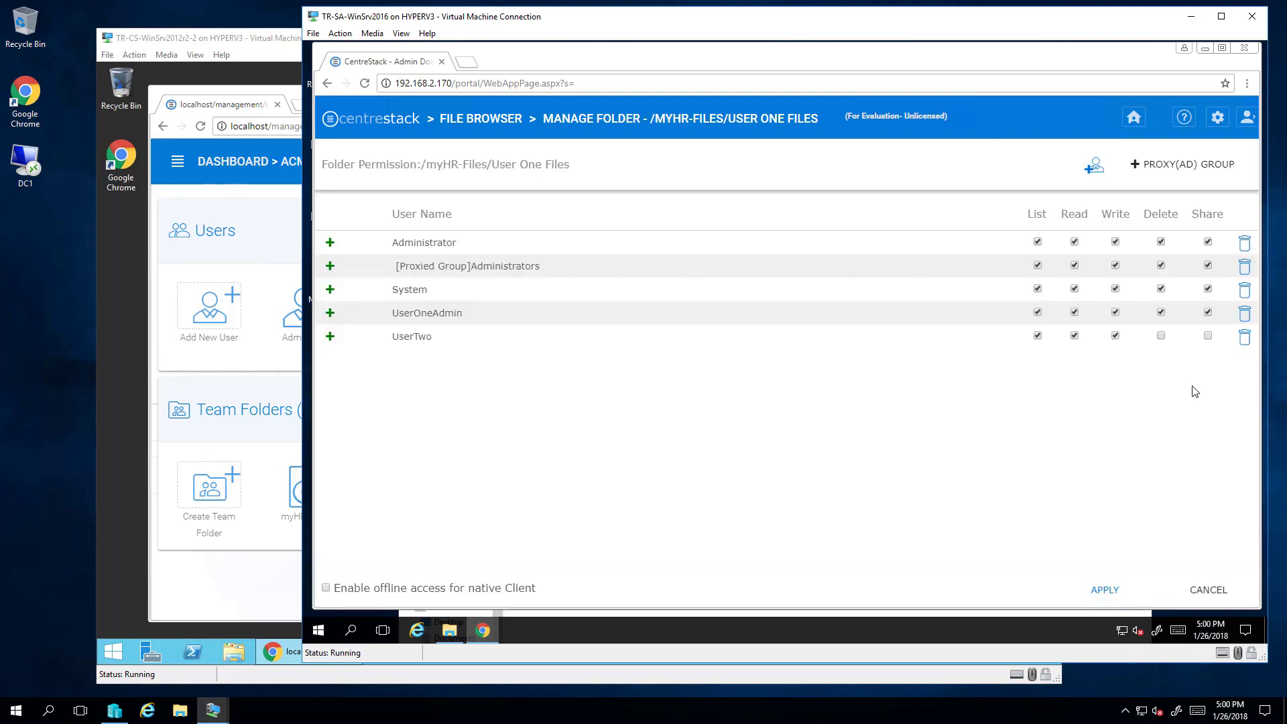
{"action": "left_click", "coordinate": [1244, 338]}
{"action": "left_click", "coordinate": [1102, 589]}
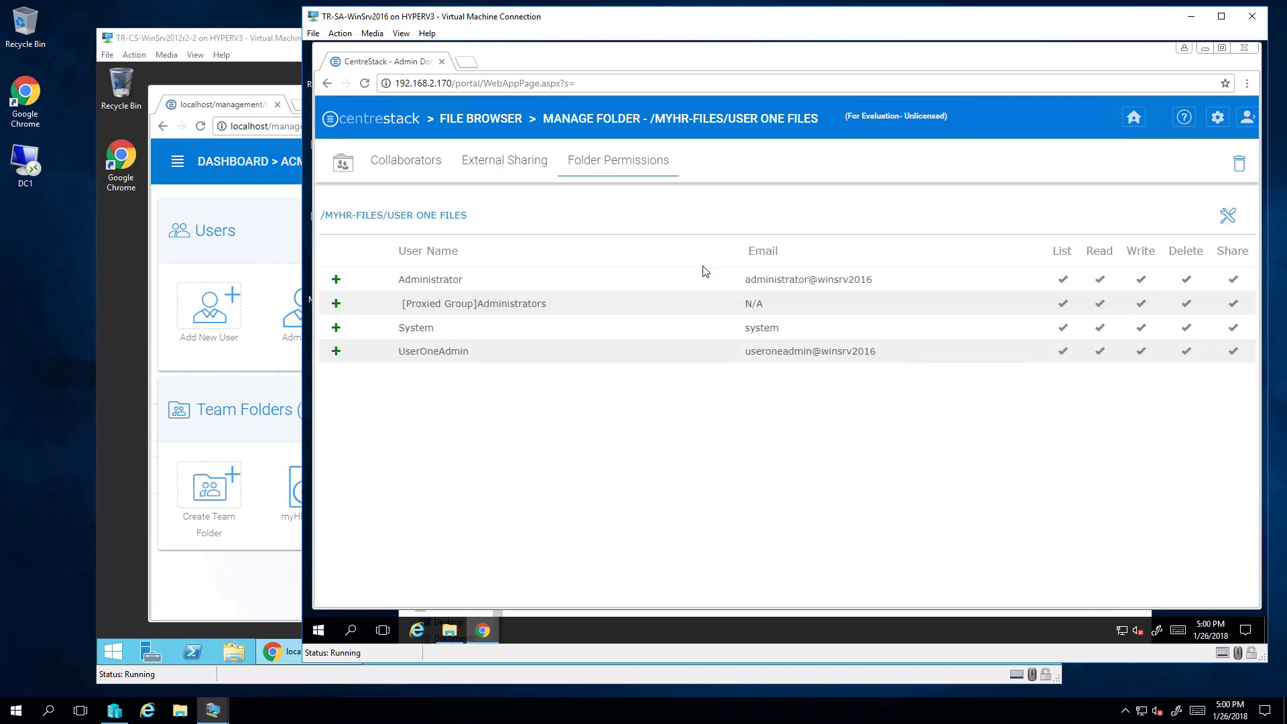
Step: Switch from the administrator to the UserTwo account and try to open the User One Files subfolder of myHR-Files
{"action": "left_click", "coordinate": [1247, 117]}
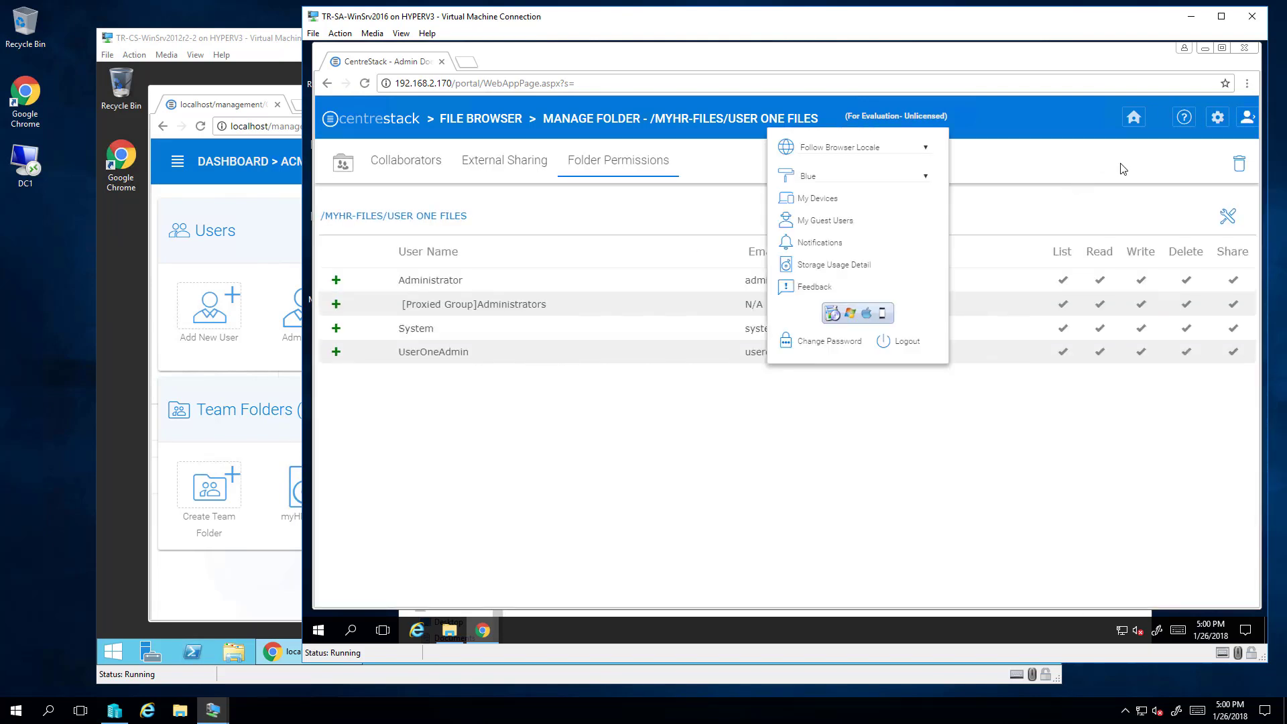
{"action": "left_click", "coordinate": [897, 341]}
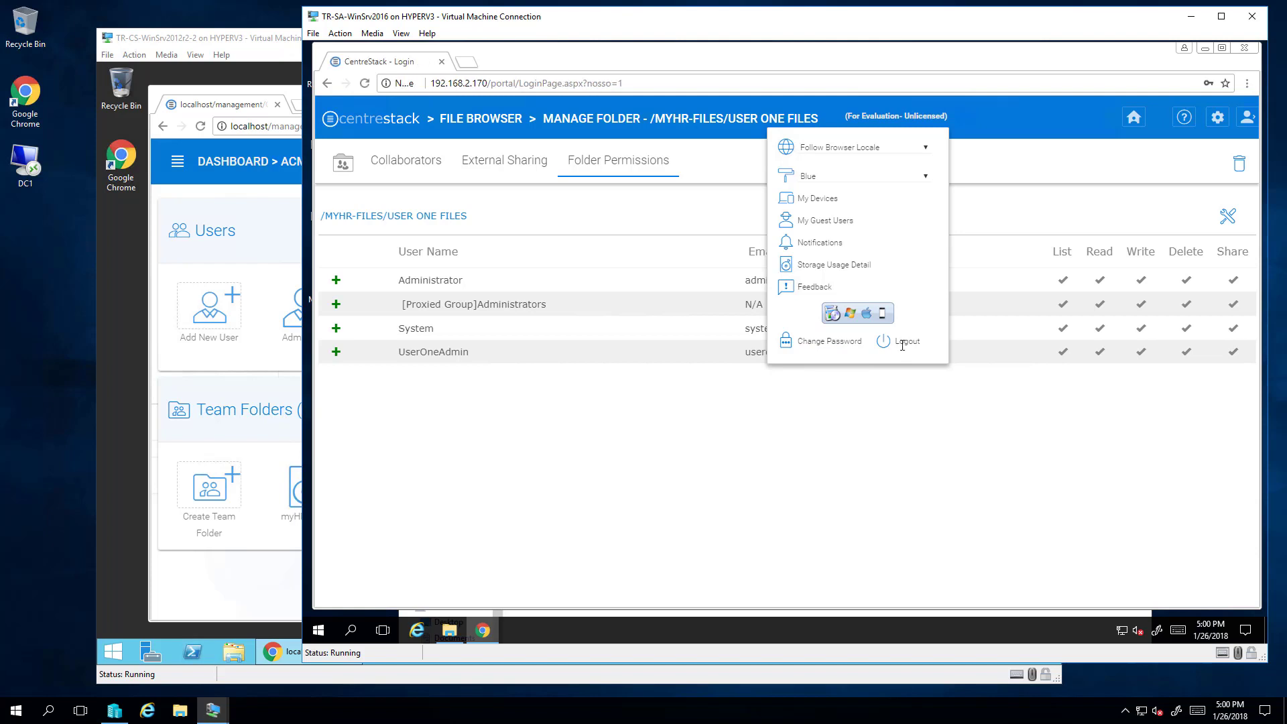
{"action": "key", "text": "Down"}
{"action": "key", "text": "Down"}
{"action": "key", "text": "Down"}
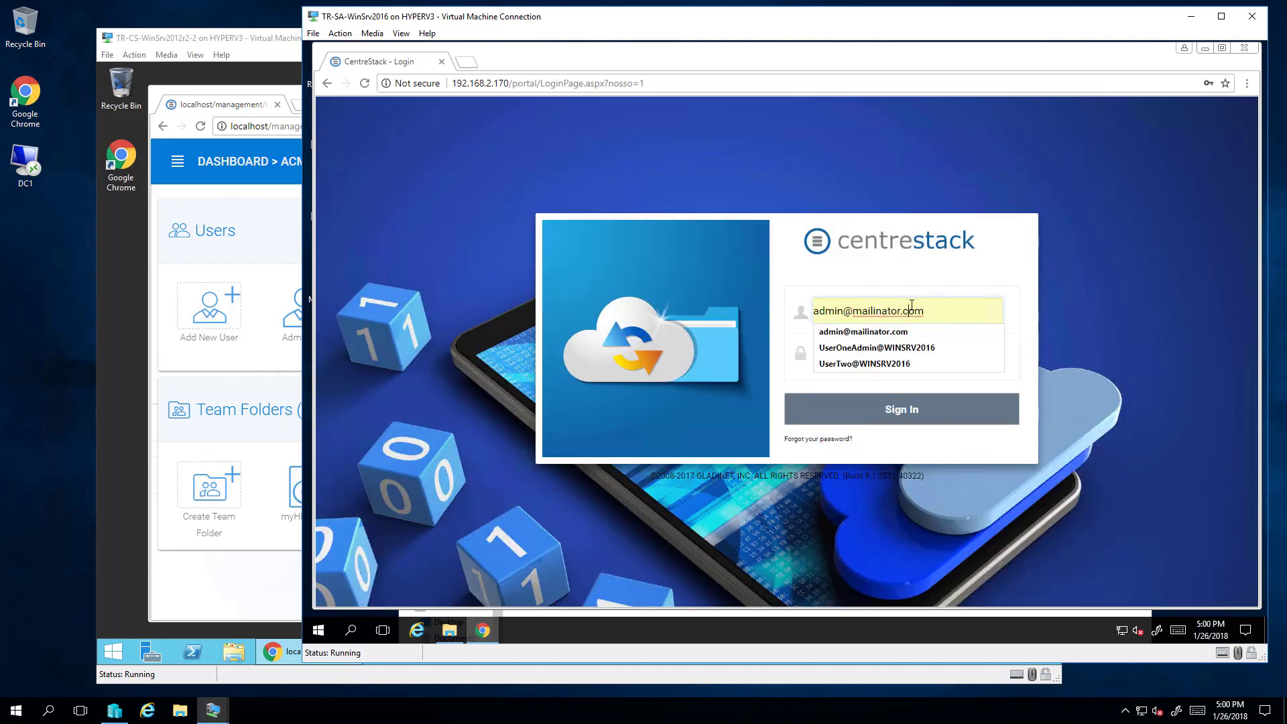
{"action": "key", "text": "Return"}
{"action": "left_click", "coordinate": [870, 408]}
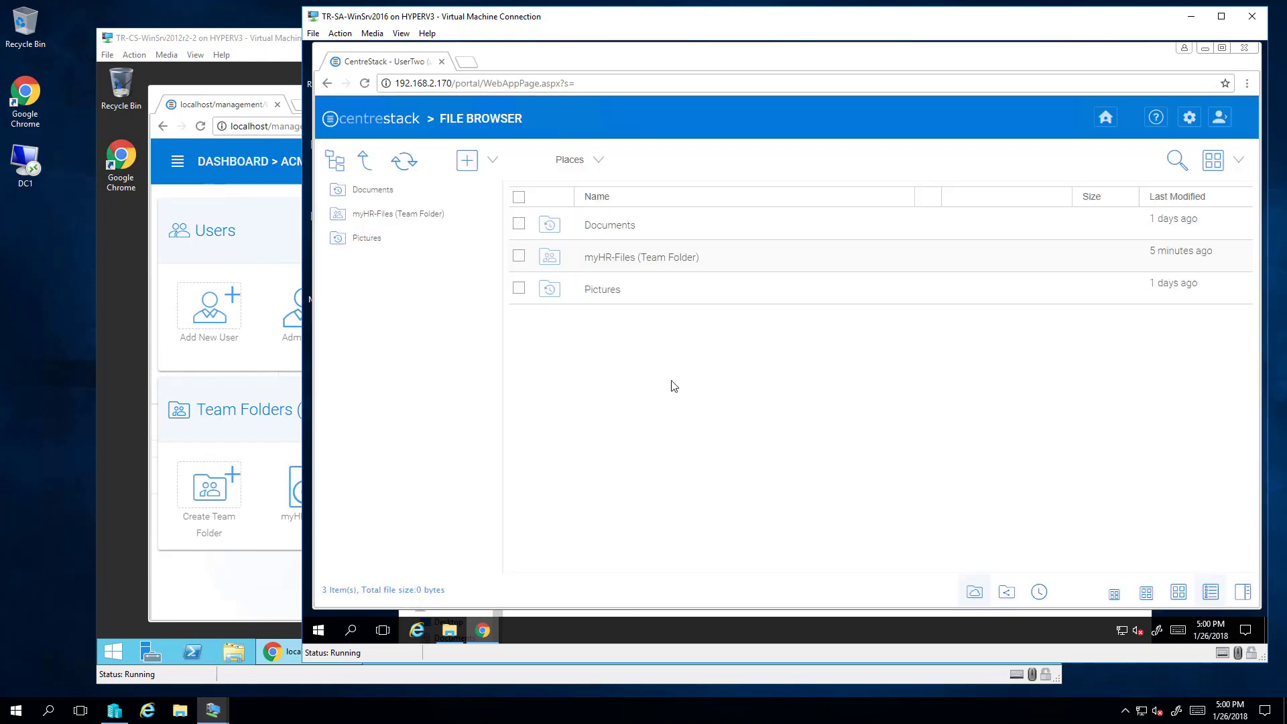
{"action": "left_click", "coordinate": [664, 261]}
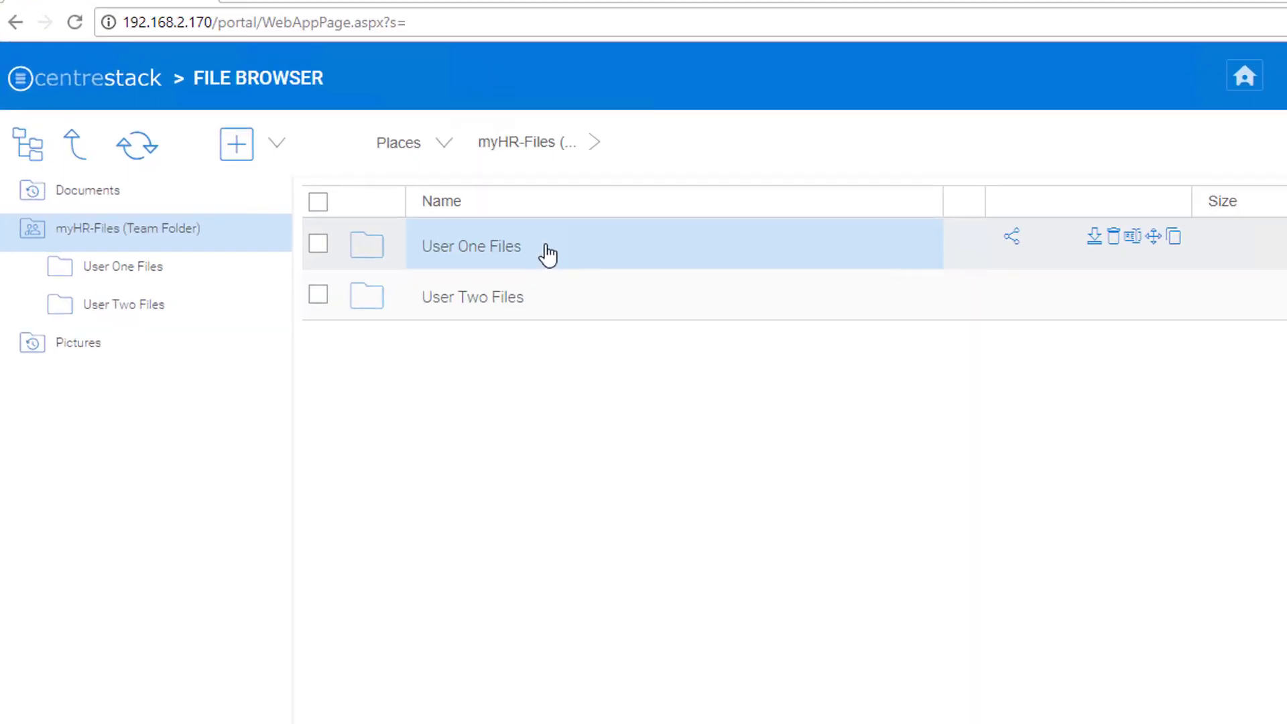
{"action": "left_click", "coordinate": [547, 254]}
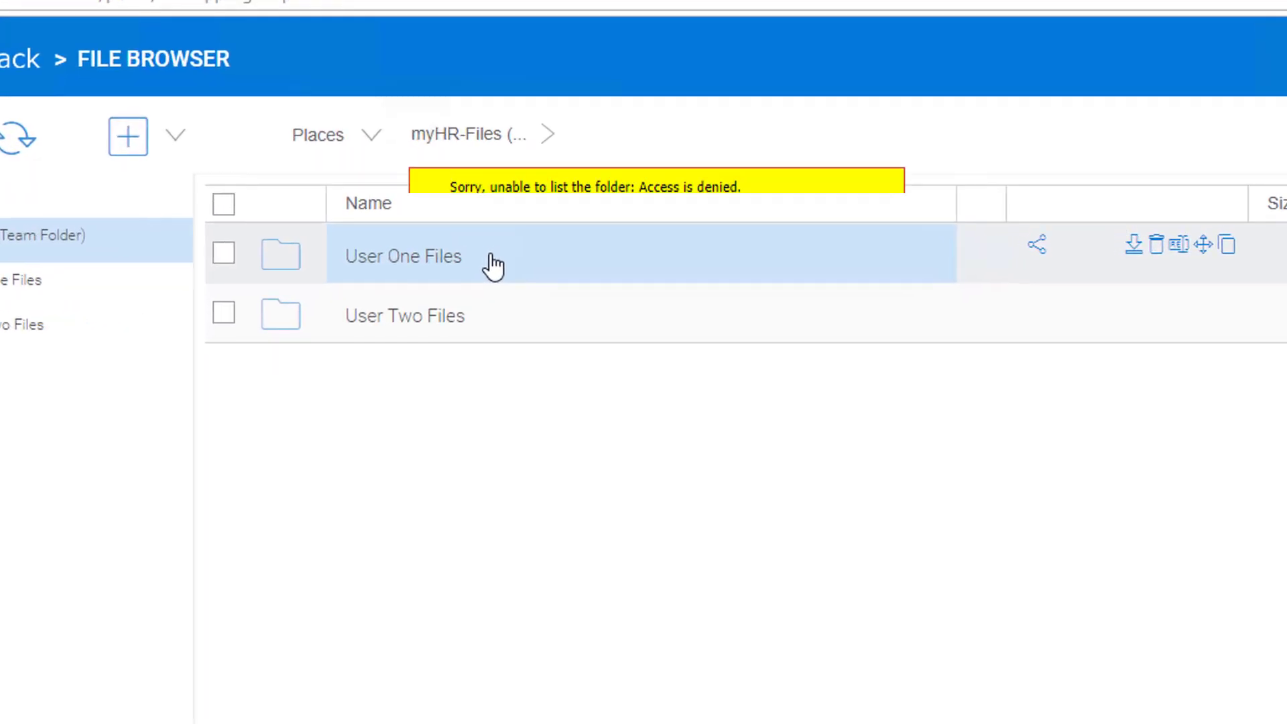